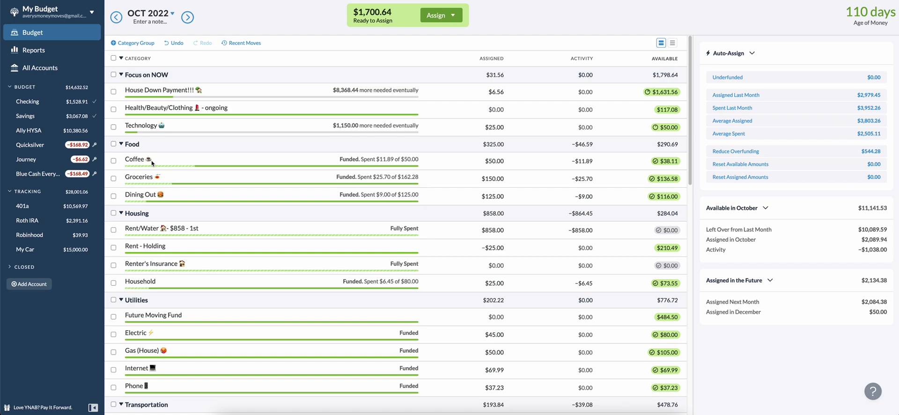
View the savings target details of the House Down Payment category, then clear the selection
click(114, 91)
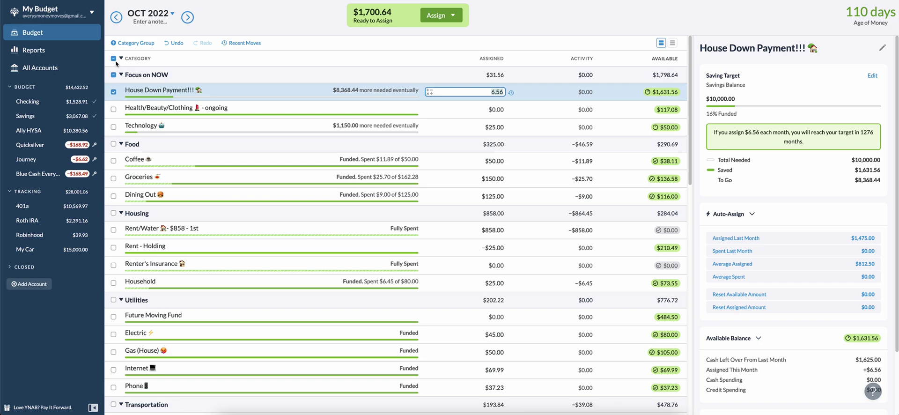
click(114, 58)
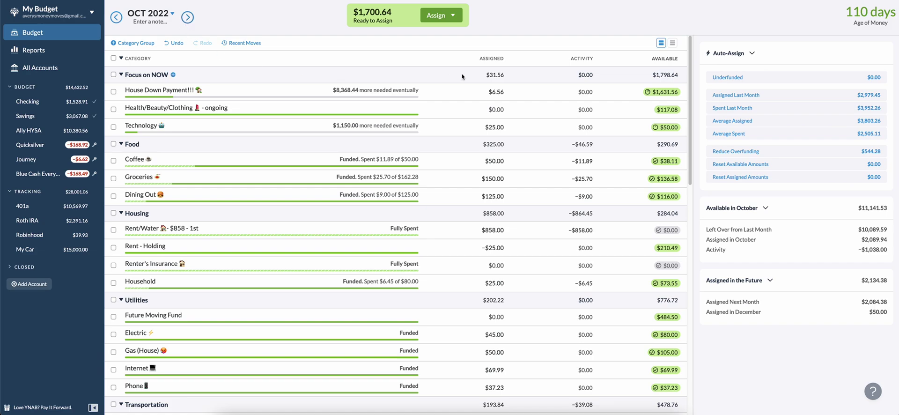
Assign $416.50 to the Rent/Water category in the December 2022 budget
click(189, 21)
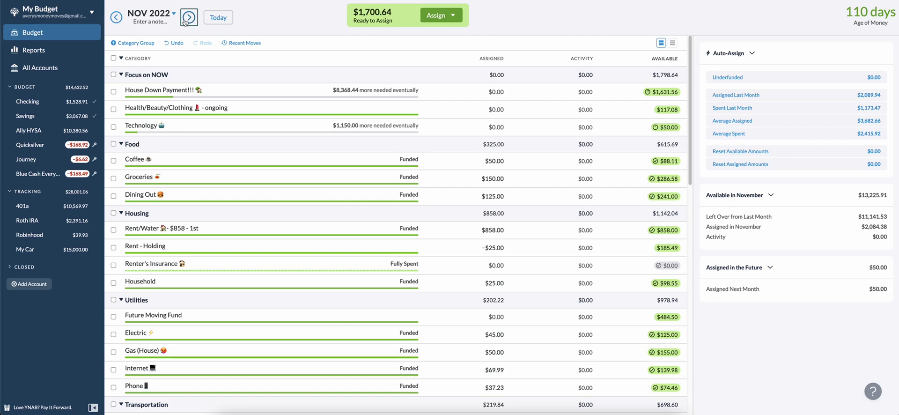
click(188, 18)
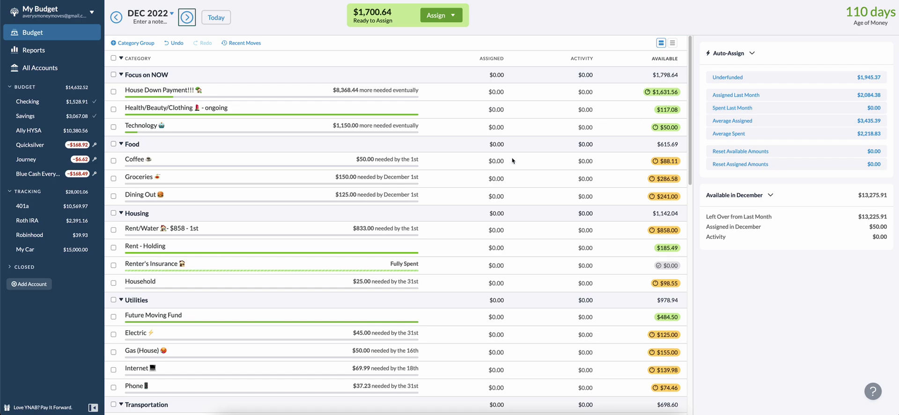
click(491, 228)
text(41)
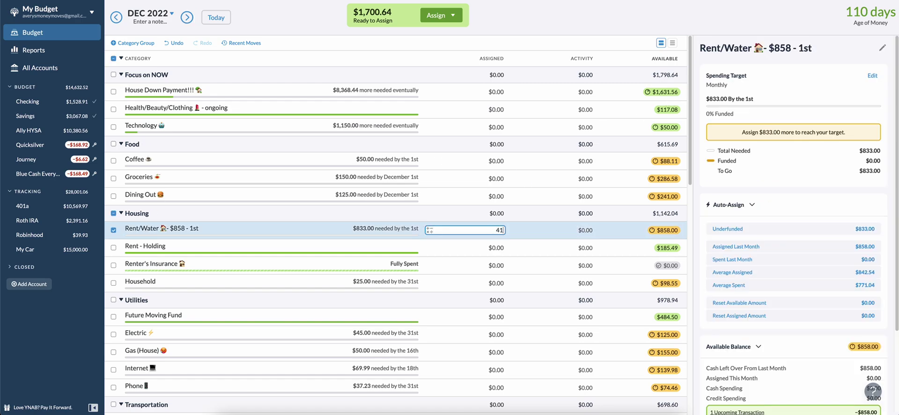
text(6.50)
key(Return)
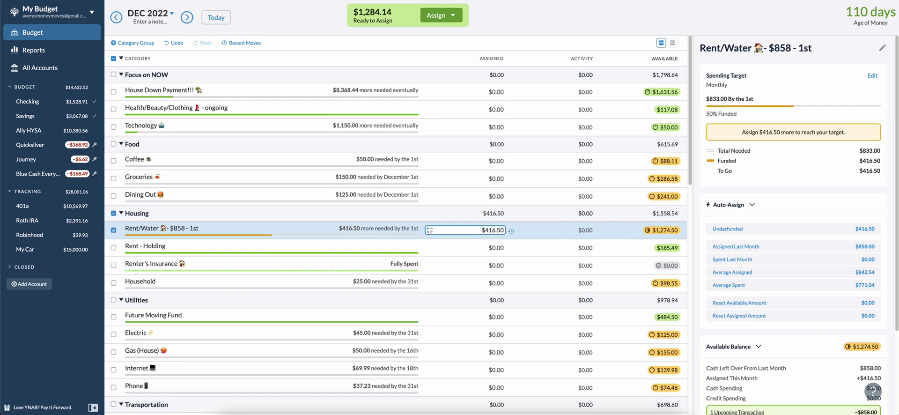
click(452, 199)
key(Escape)
Return to October 2022, clear the category selection and assign $33.50 to Future Moving Fund
click(119, 22)
click(119, 22)
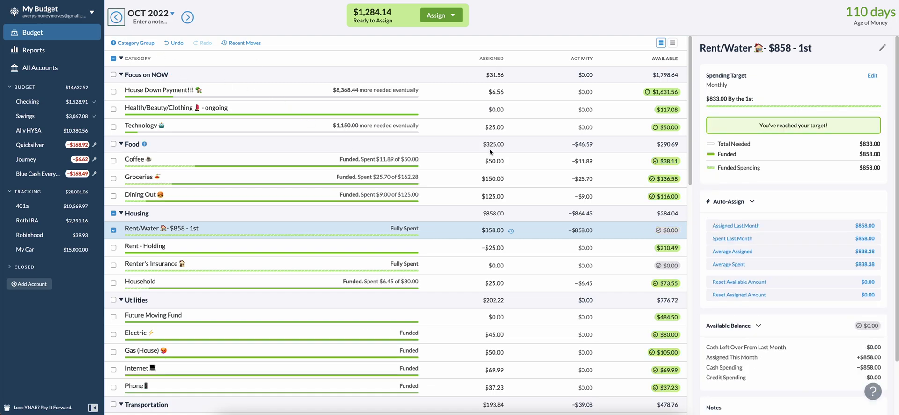
click(114, 58)
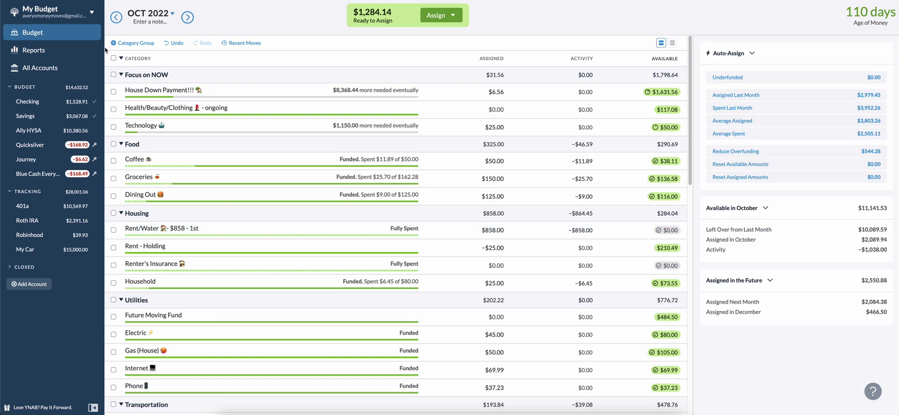
click(497, 247)
key(Tab)
key(Tab)
key(Escape)
click(459, 318)
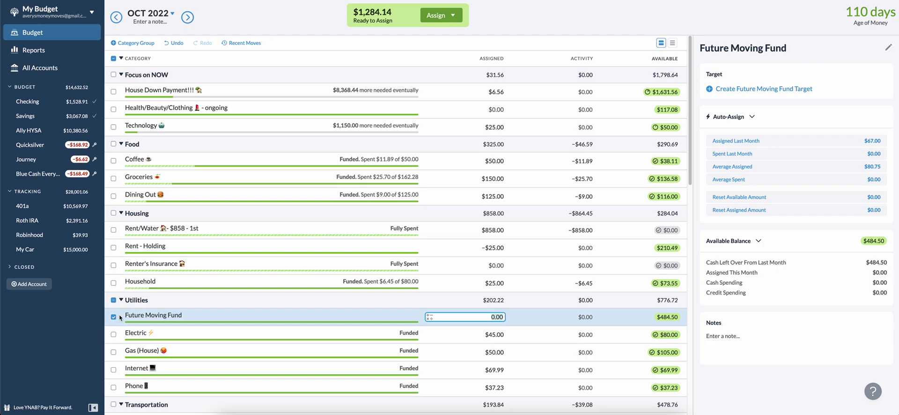
text(33.50)
key(Return)
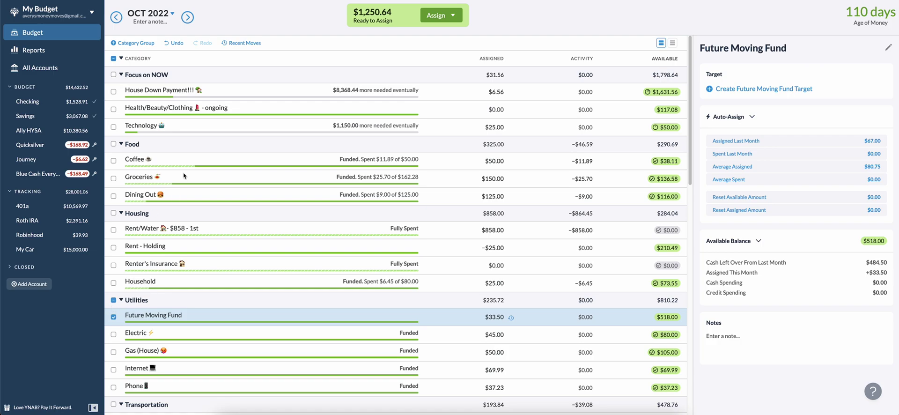
Switch to the December 2022 budget with nothing selected and review which categories still need funding
click(188, 19)
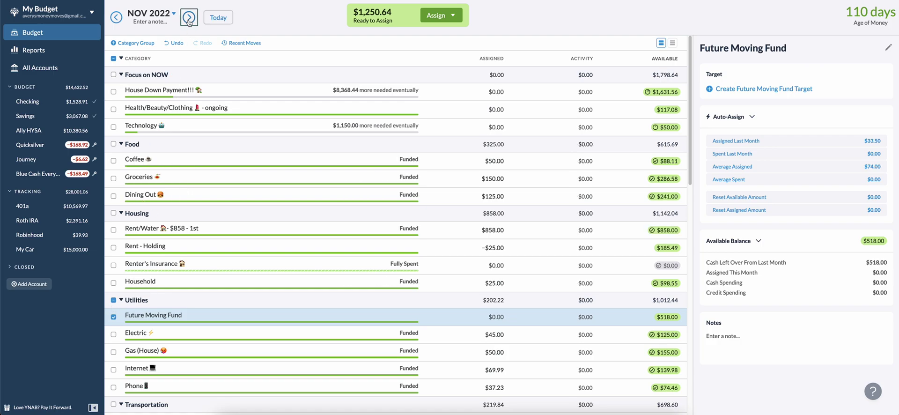
click(188, 19)
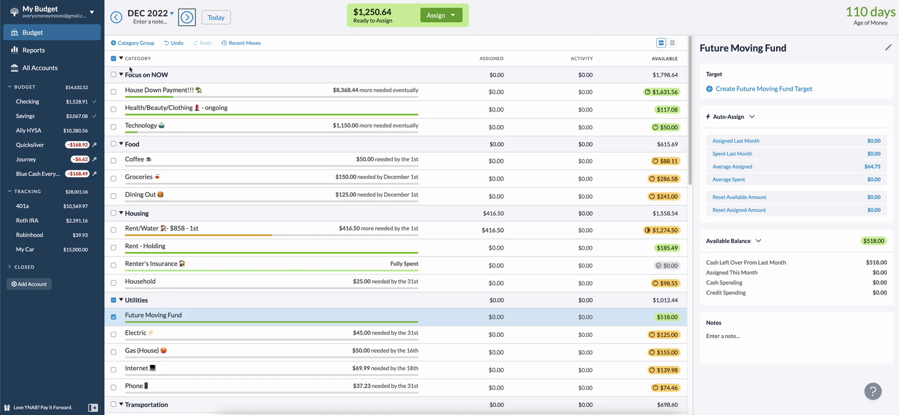
click(114, 60)
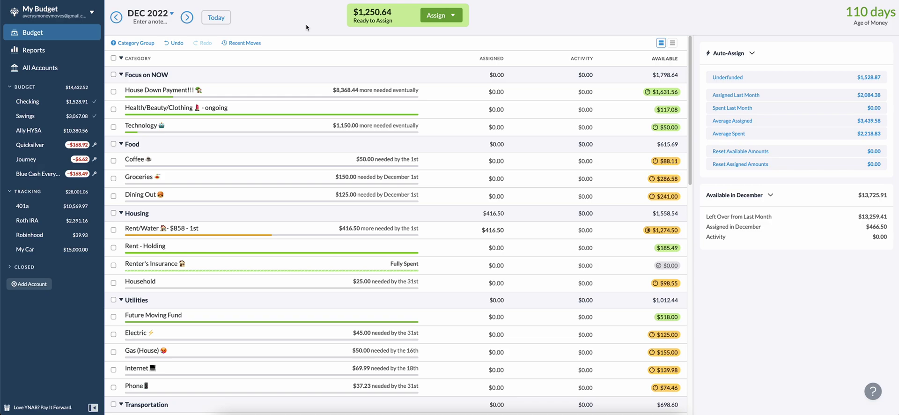
scroll(297, 146, down, 10)
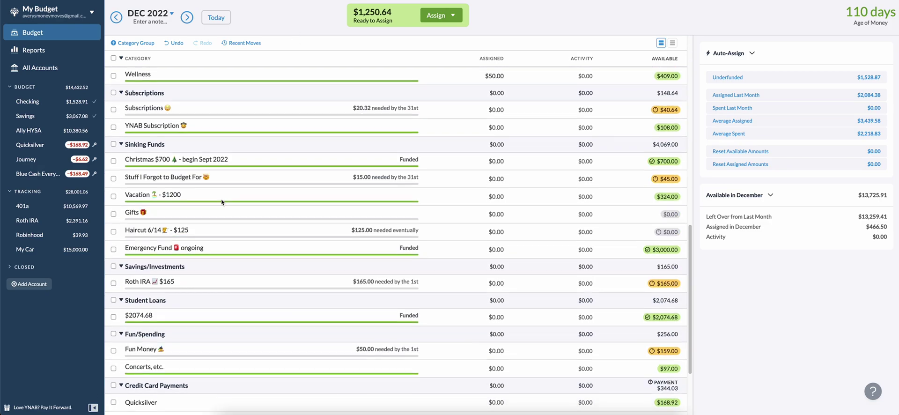
scroll(220, 193, up, 15)
scroll(227, 176, down, 8)
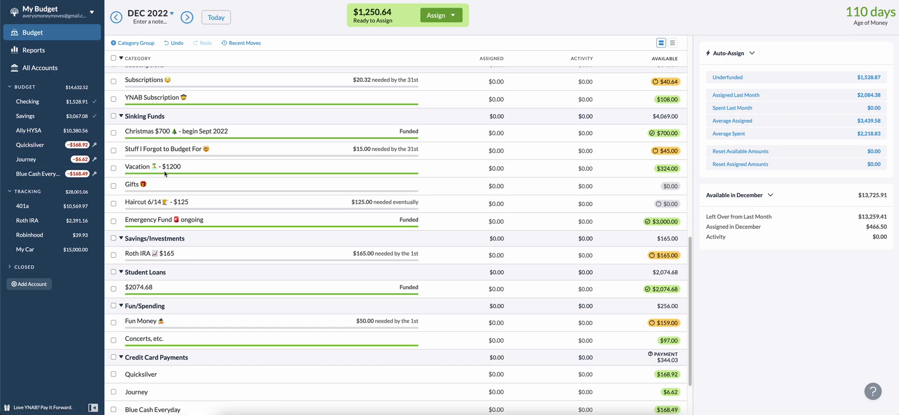
scroll(159, 169, down, 3)
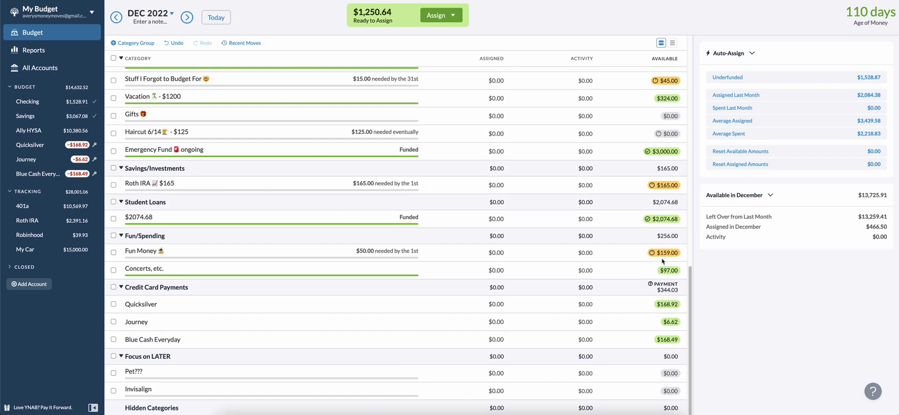
drag(691, 287, 689, 43)
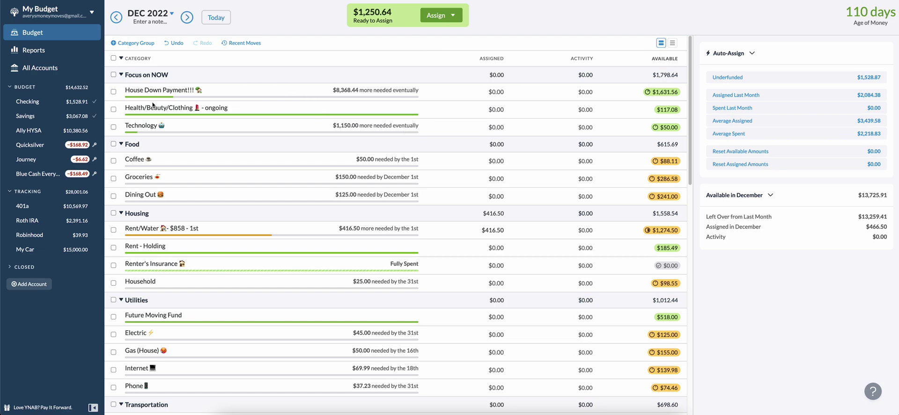
Auto-assign the underfunded amounts to the Electric, Gas (House), Internet and Phone categories for December 2022
scroll(139, 176, down, 3)
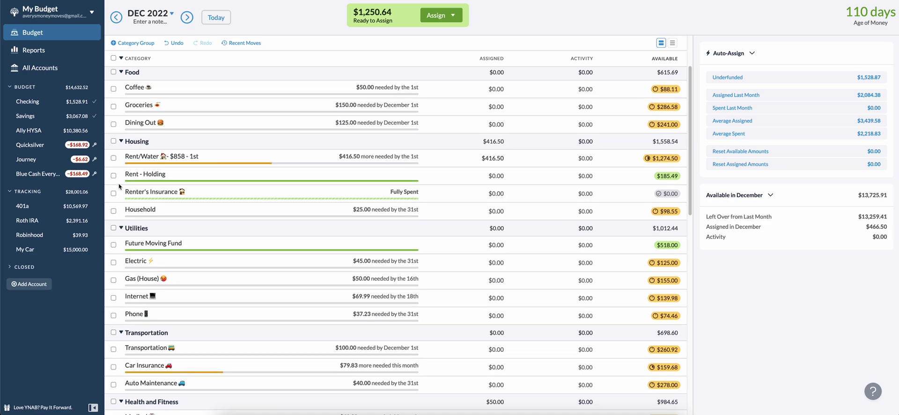
scroll(119, 184, down, 1)
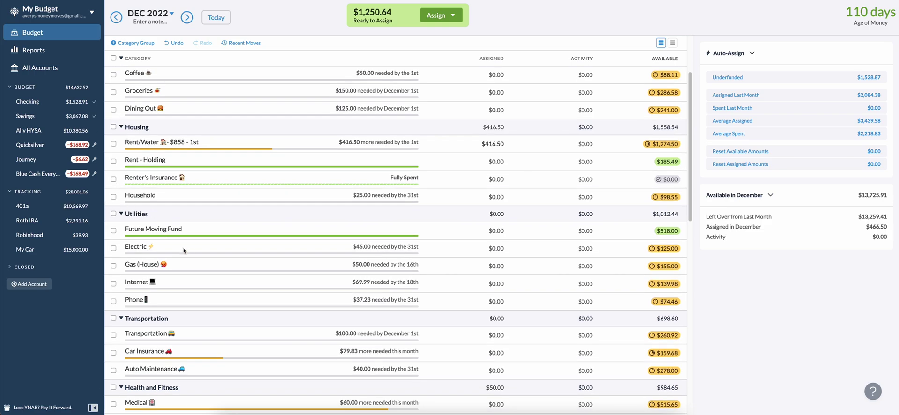
scroll(173, 240, down, 4)
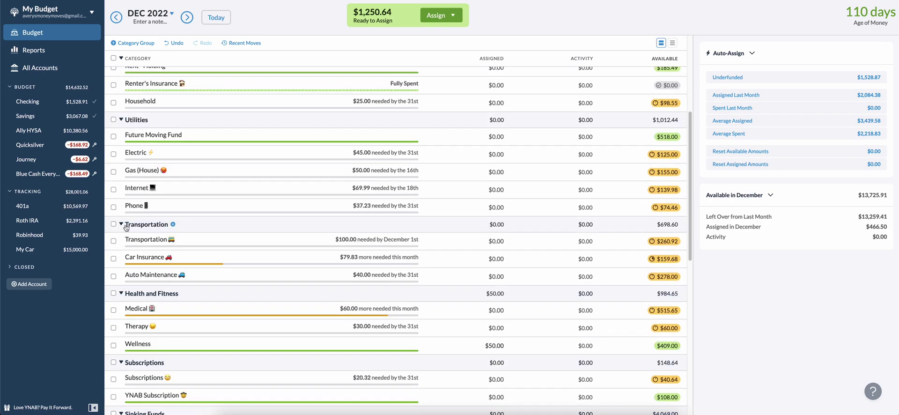
click(114, 155)
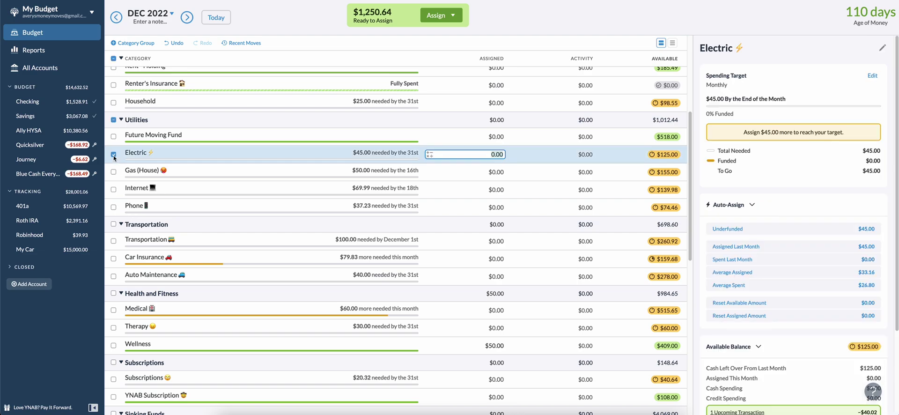
click(114, 172)
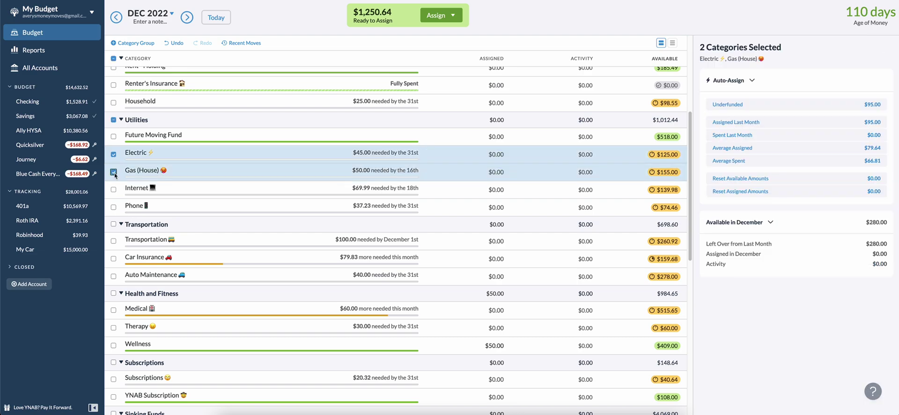
click(113, 189)
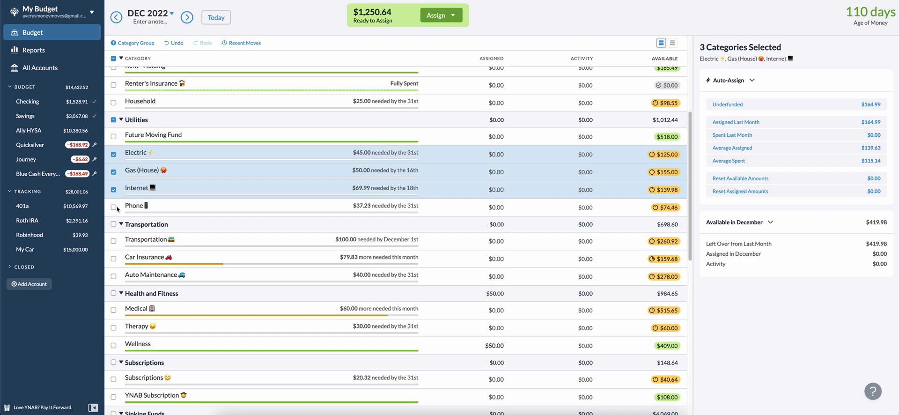
click(113, 207)
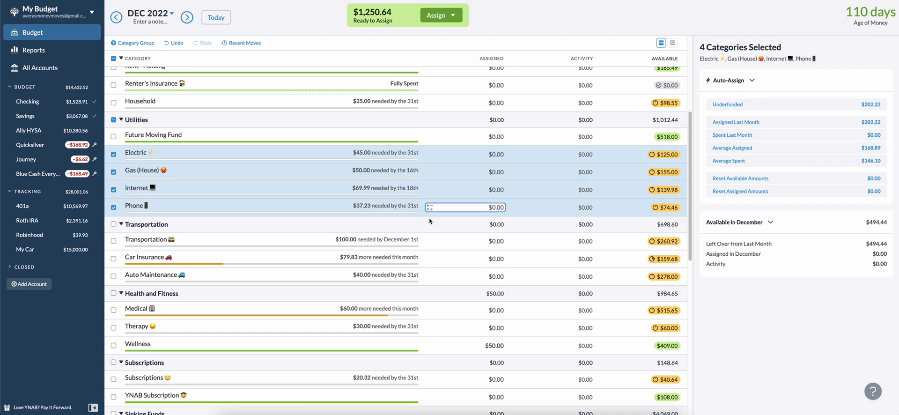
click(749, 104)
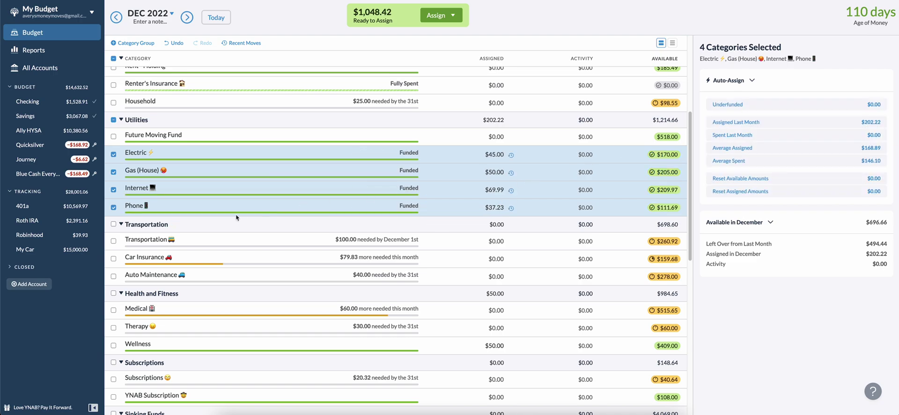
Select the Car Insurance category and remove the funded Utilities categories from the selection
scroll(188, 203, down, 3)
scroll(126, 177, up, 1)
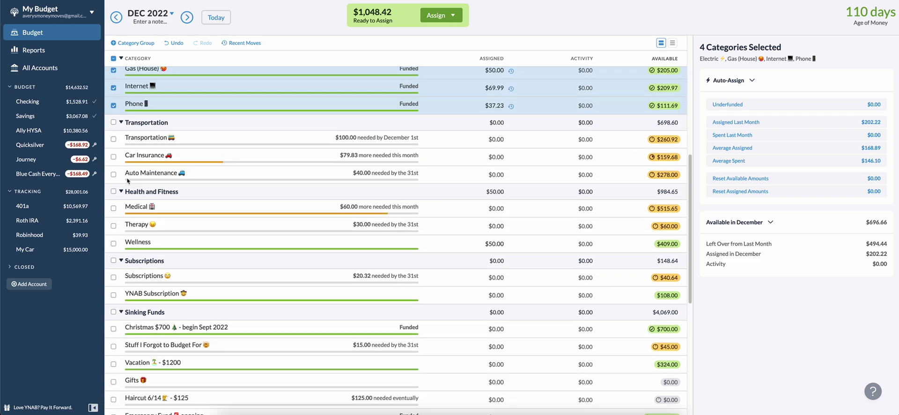
click(114, 156)
scroll(115, 158, down, 3)
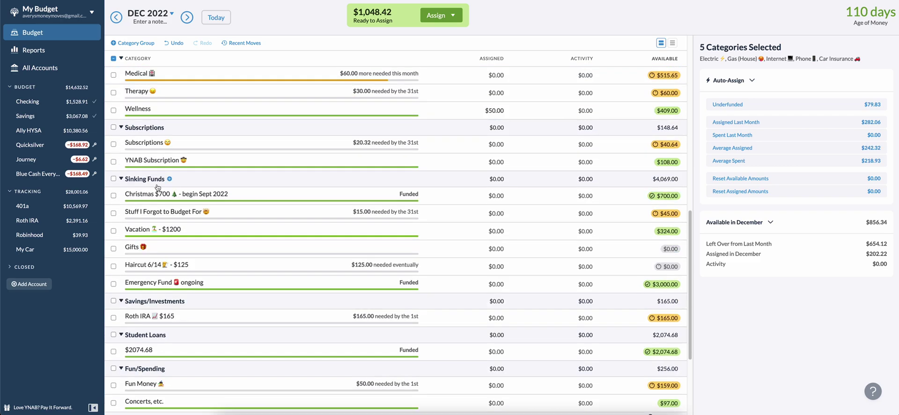
scroll(117, 141, up, 5)
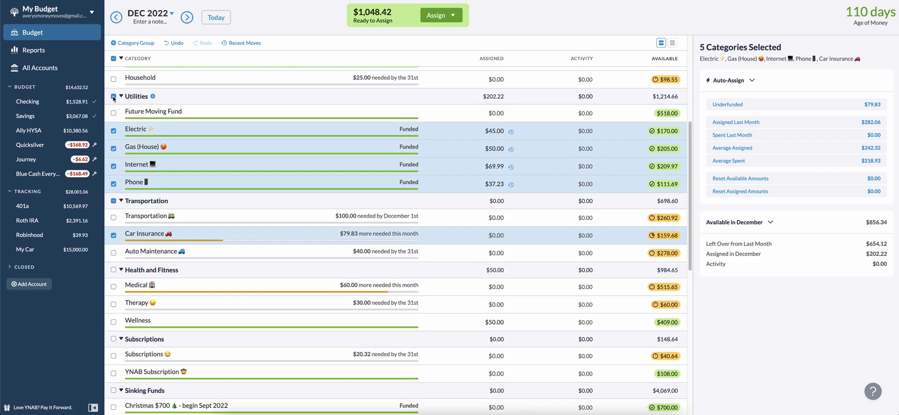
click(113, 96)
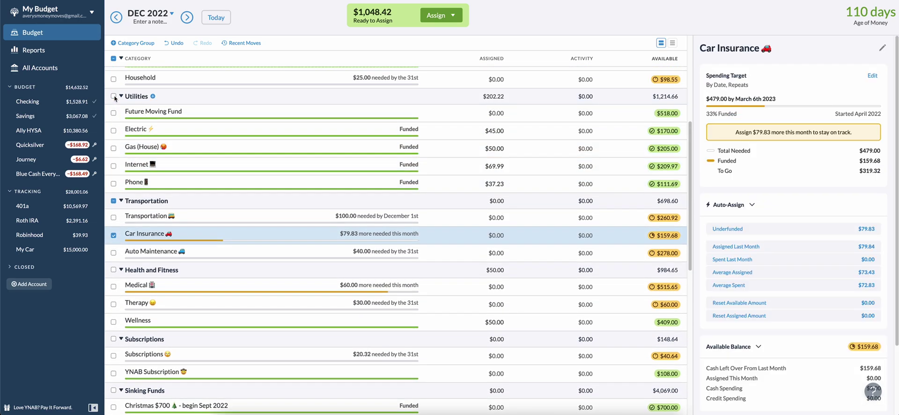
click(150, 234)
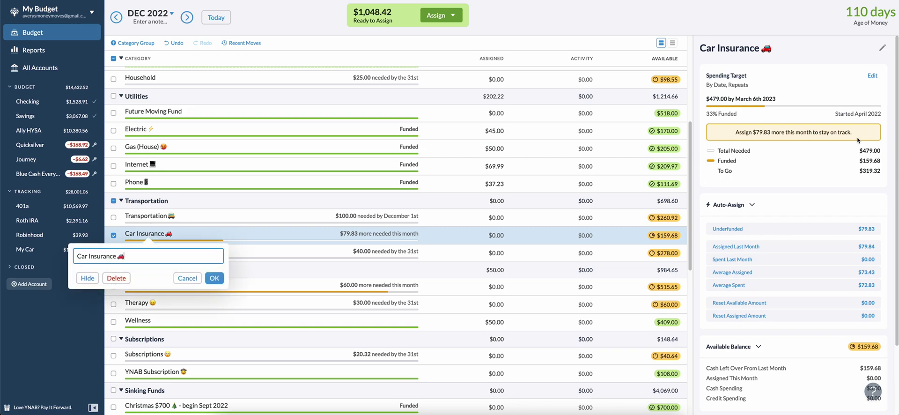
key(Escape)
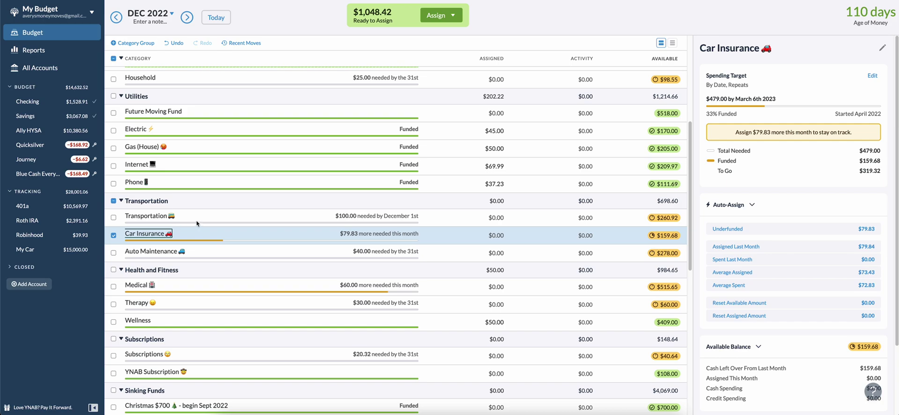
Add Subscriptions to the Car Insurance selection, auto-assign the underfunded amounts to both for December 2022, and clear the selection
scroll(140, 251, down, 4)
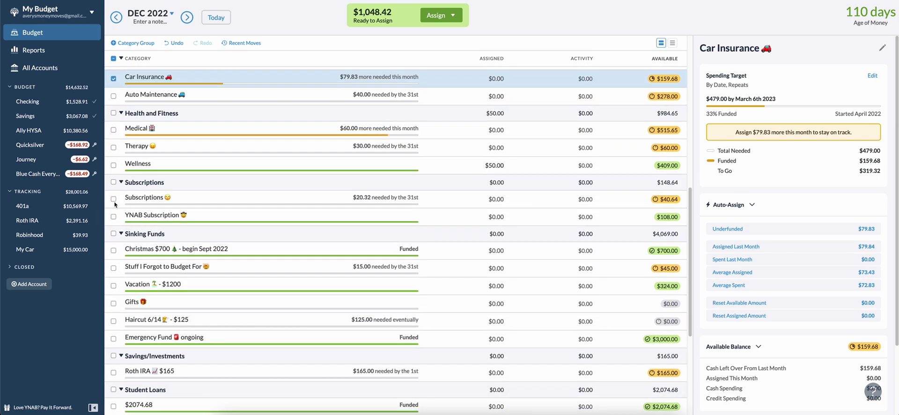
click(116, 200)
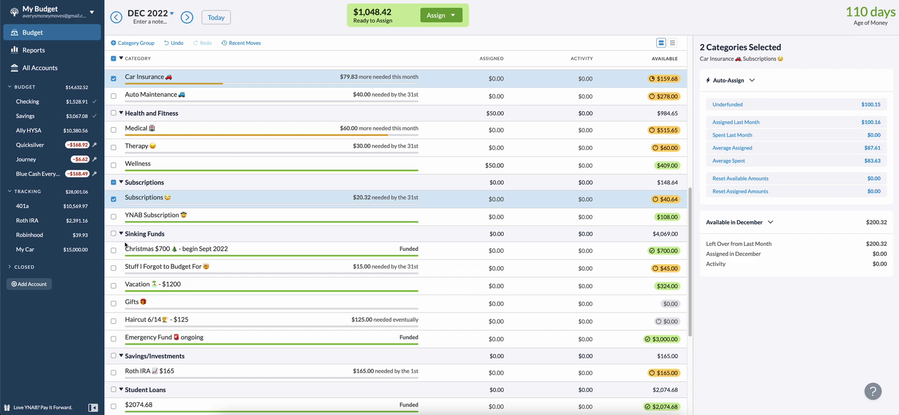
scroll(129, 247, down, 1)
scroll(129, 247, down, 3)
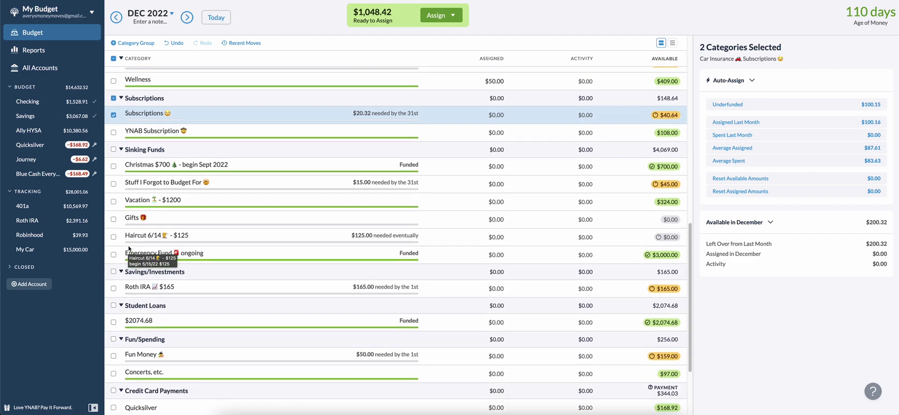
scroll(132, 250, down, 1)
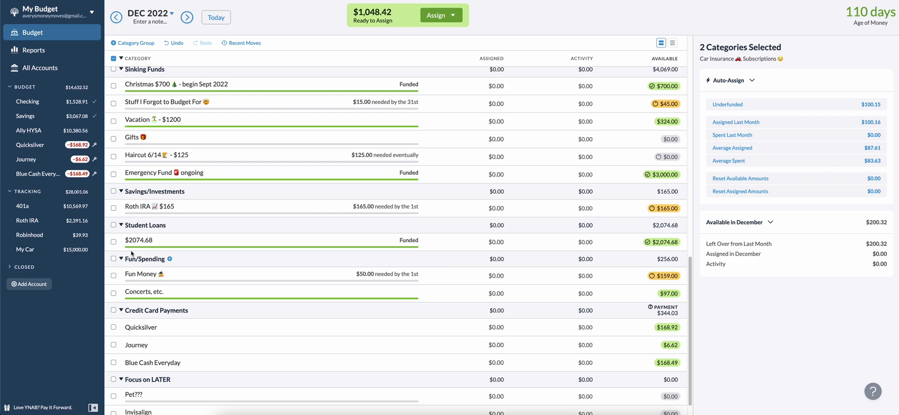
scroll(129, 253, down, 1)
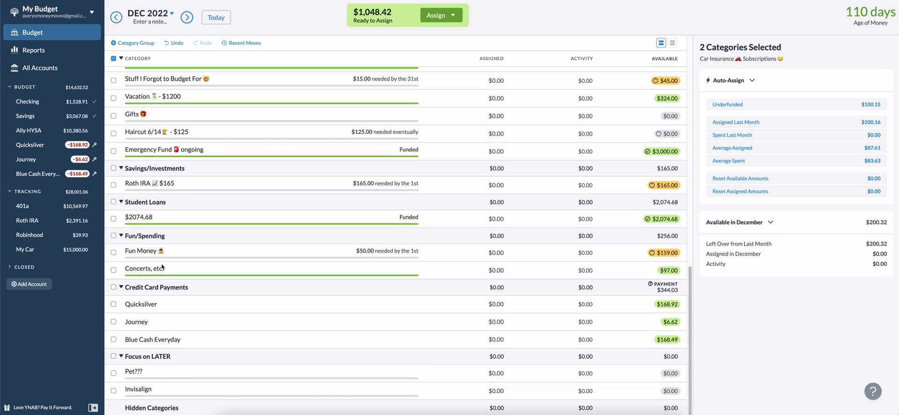
click(747, 105)
click(113, 58)
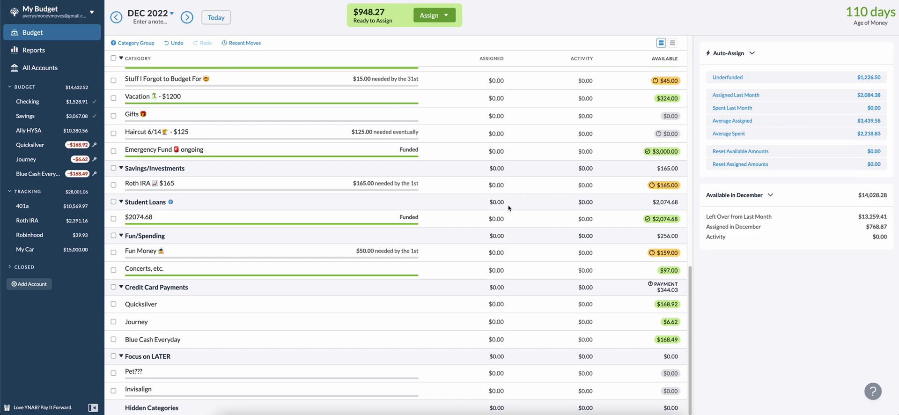
Assign $100 to the Transportation category for December 2022 and clear the selection
scroll(516, 199, up, 10)
scroll(516, 201, up, 1)
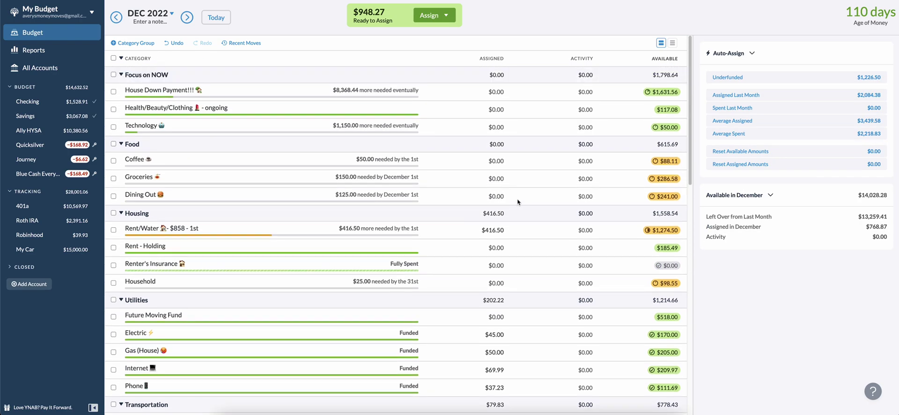
scroll(150, 178, down, 5)
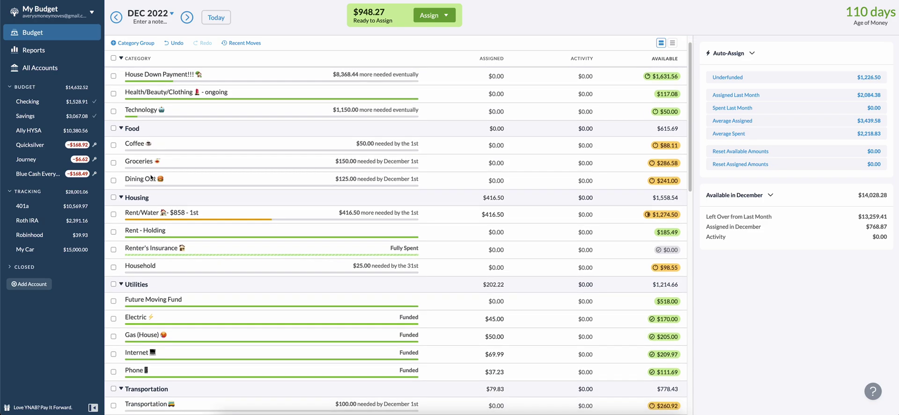
scroll(131, 211, down, 10)
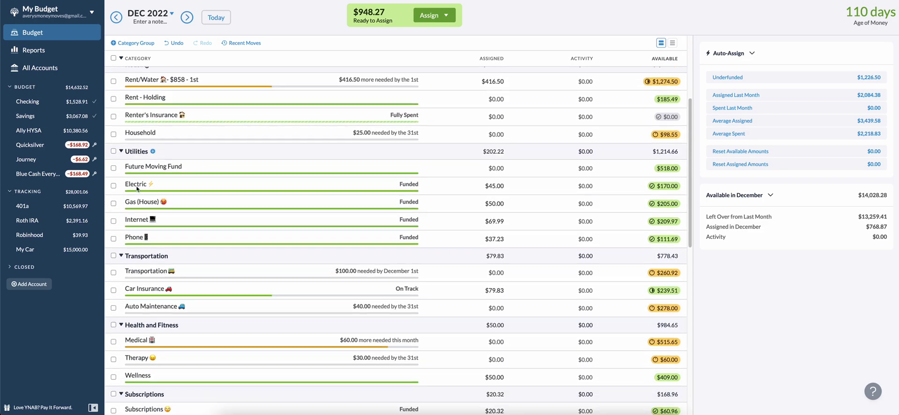
click(114, 202)
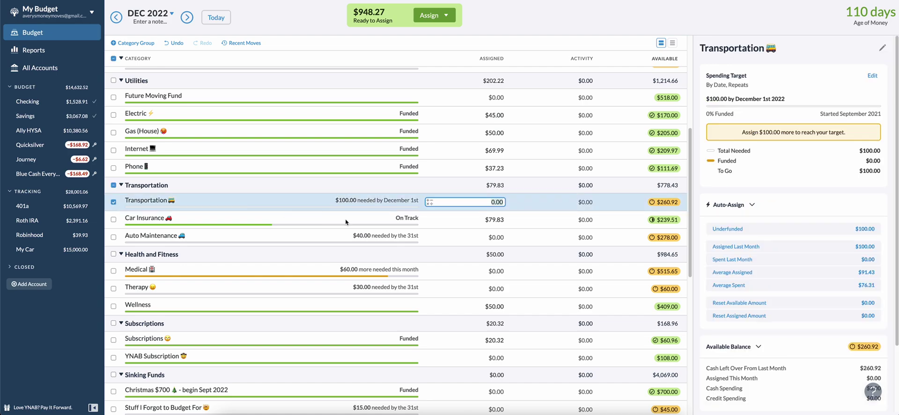
text(100)
key(Return)
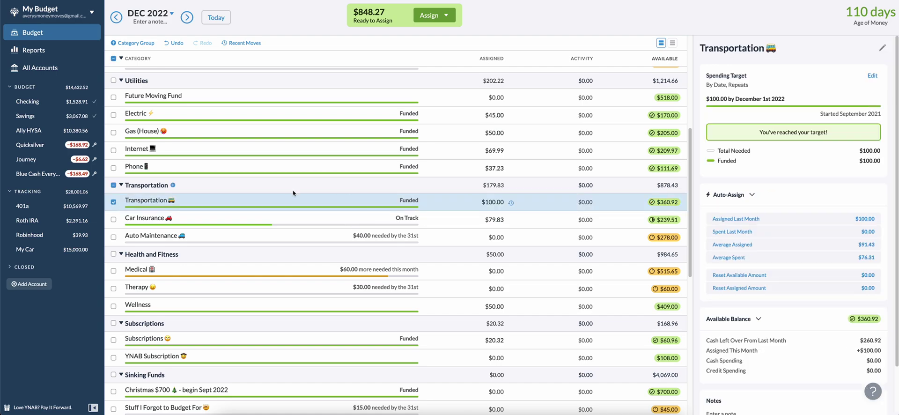
click(113, 59)
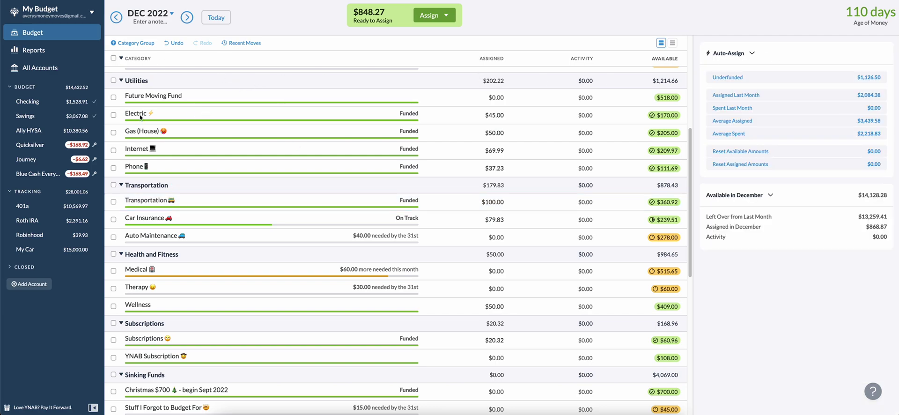
Auto-assign the underfunded amounts to the Medical and Auto Maintenance categories for December 2022, then deselect both
scroll(147, 171, down, 3)
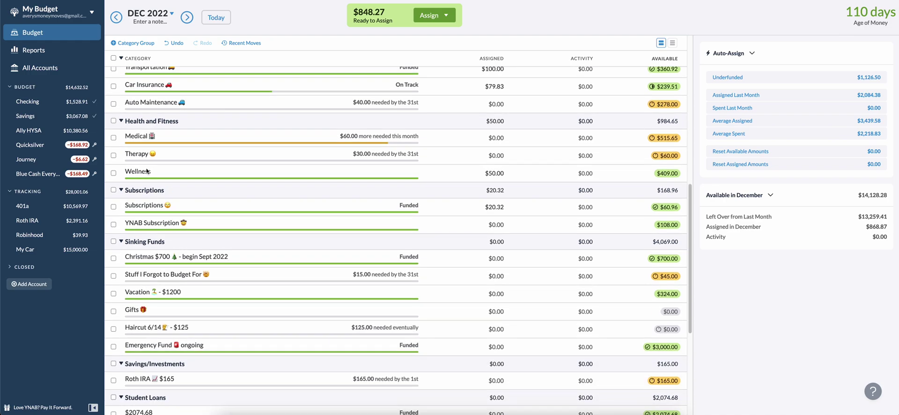
click(114, 138)
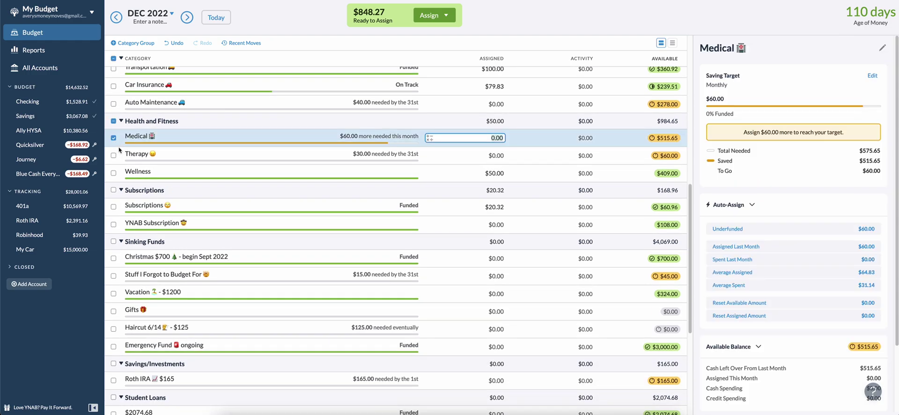
click(113, 104)
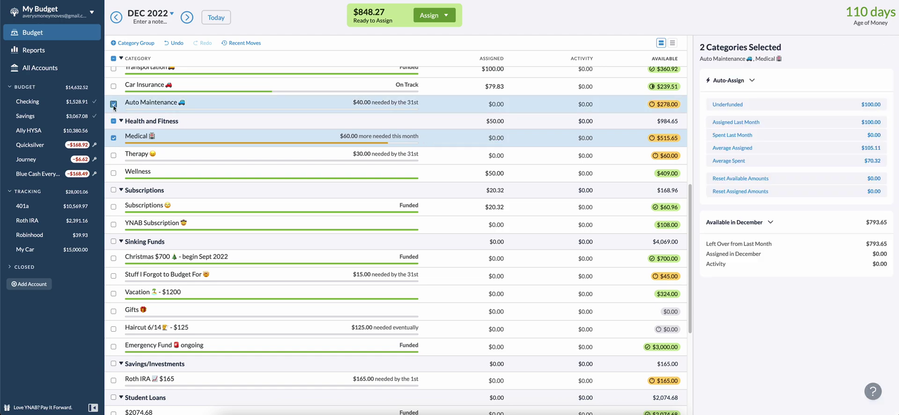
click(768, 113)
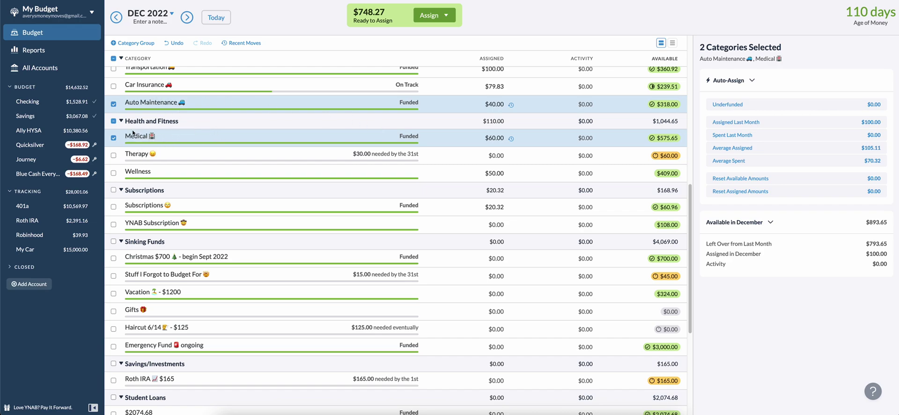
click(113, 104)
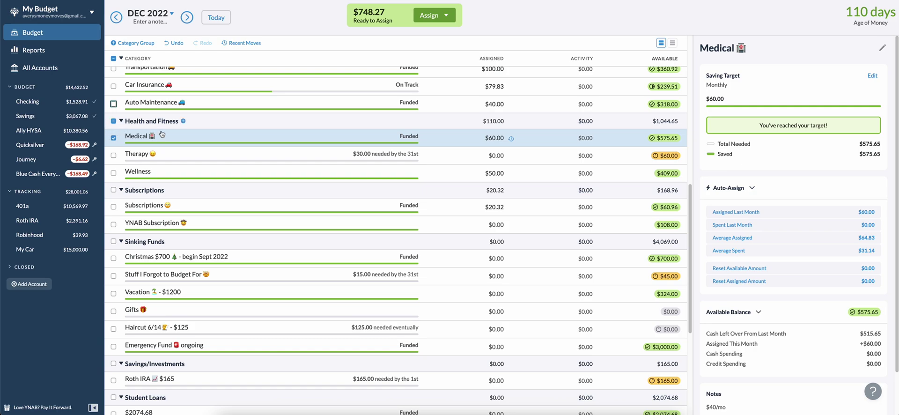
click(114, 122)
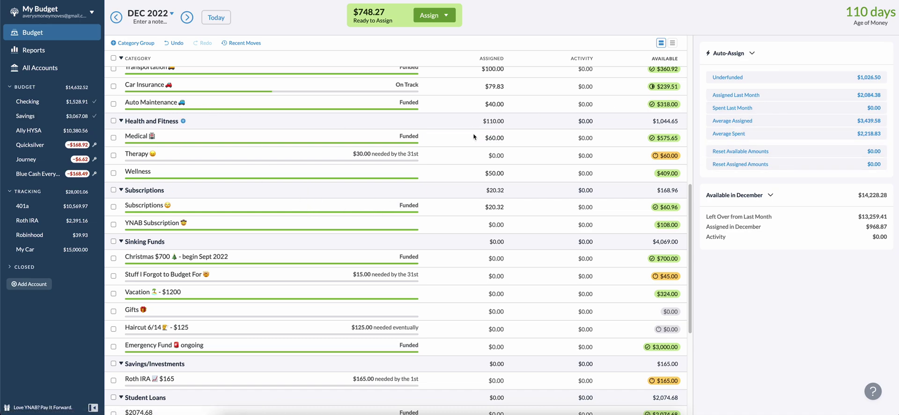
Assign $26.50 to the Roth IRA category for December 2022 and clear the category selection
scroll(270, 157, down, 3)
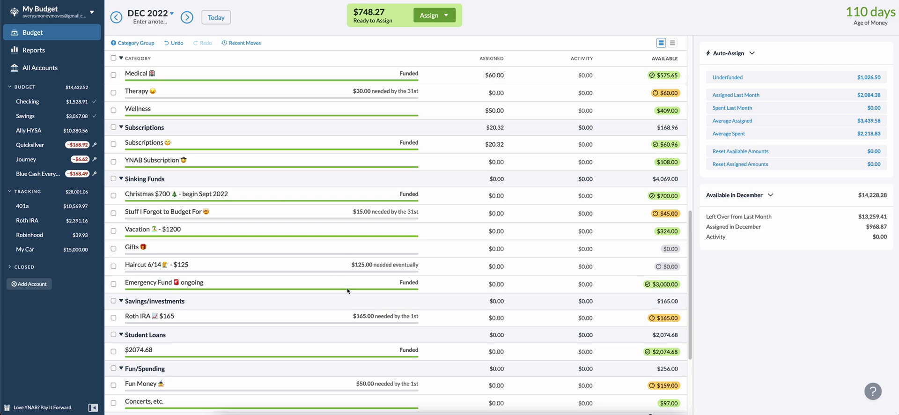
click(483, 318)
text(263)
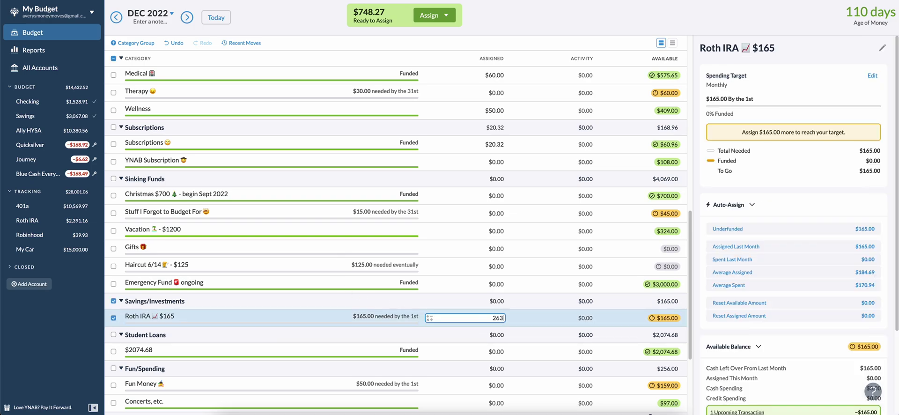
key(BackSpace)
text(.5)
key(Return)
scroll(475, 293, down, 3)
scroll(281, 187, up, 10)
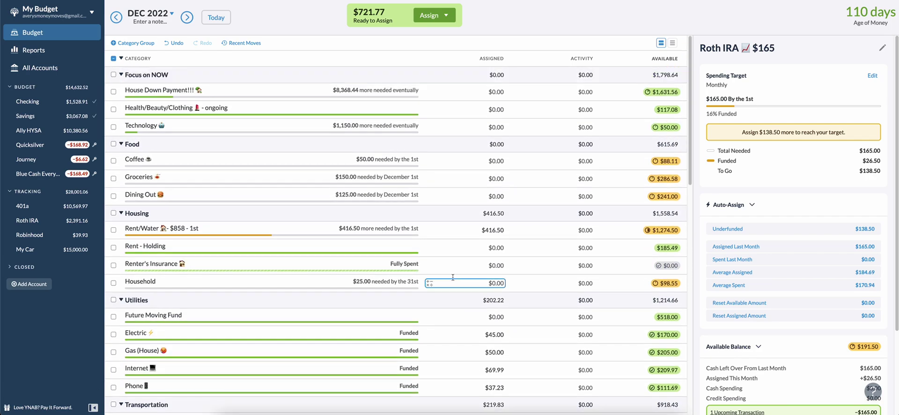
click(112, 58)
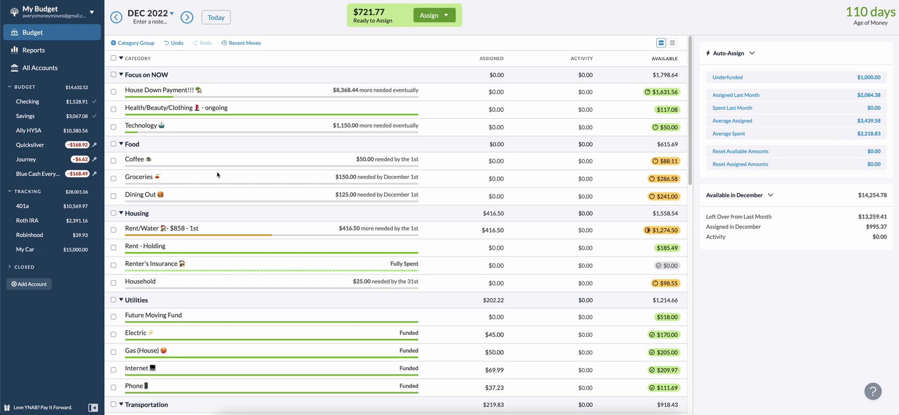
Add $50 to the amount assigned to Wellness for December 2022 and leave no category selected
scroll(176, 171, down, 5)
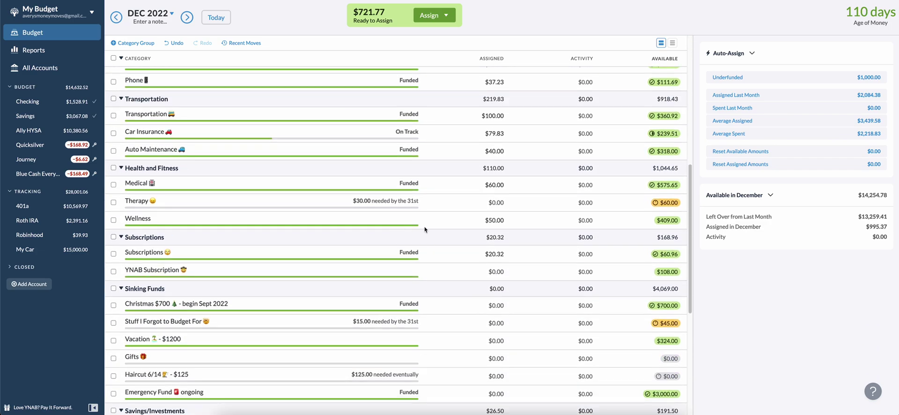
click(474, 220)
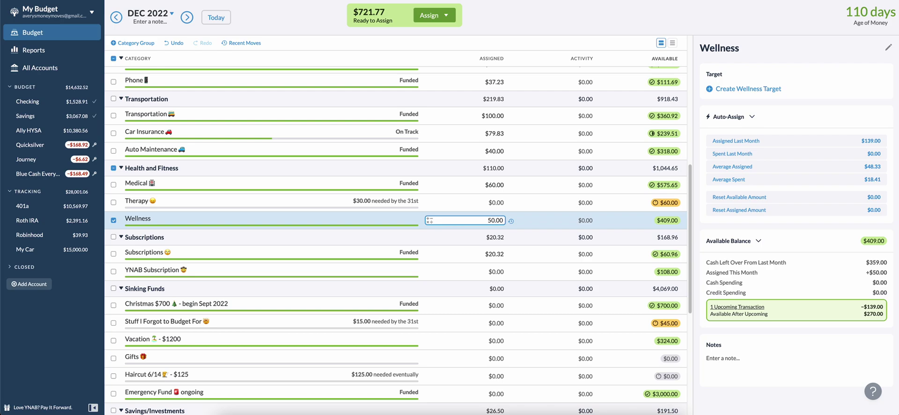
text(+50)
right_click(470, 226)
scroll(470, 227, down, 2)
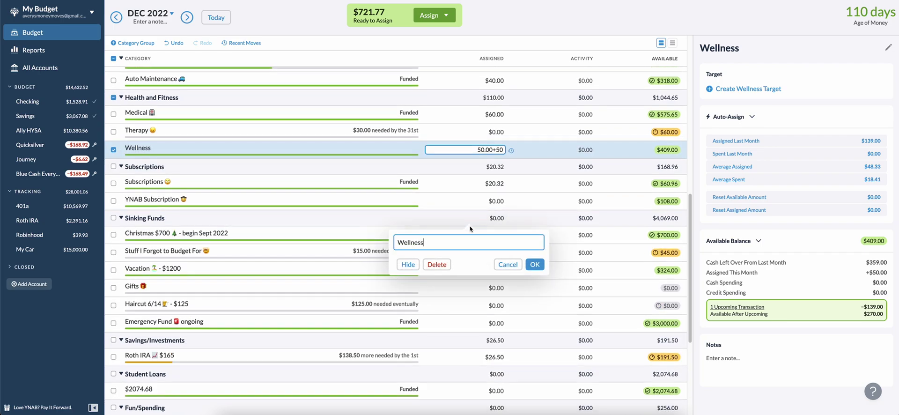
click(534, 264)
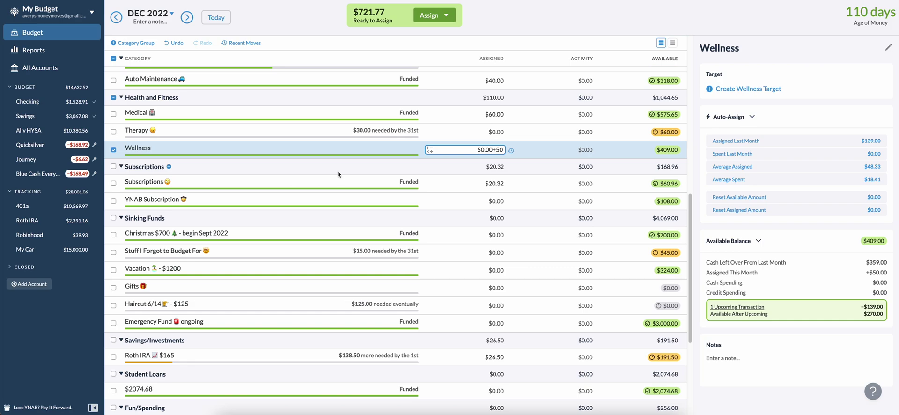
key(Return)
click(405, 156)
scroll(404, 153, down, 4)
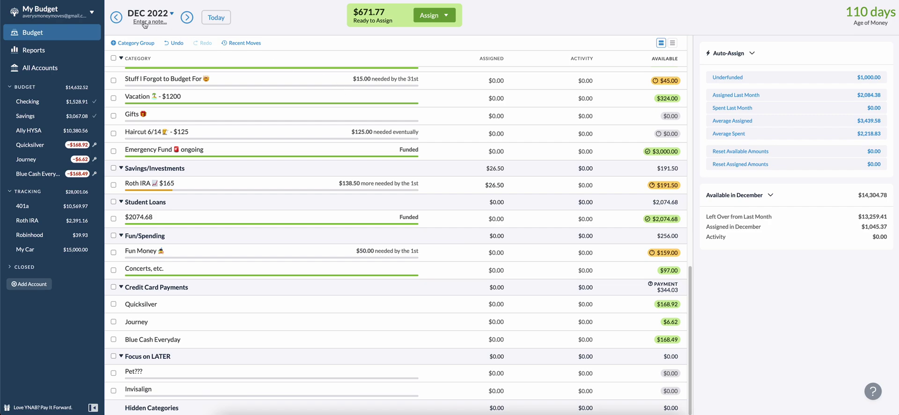
Return to October 2022, add $125 to the amount assigned to House Down Payment, and clear the selection
click(117, 19)
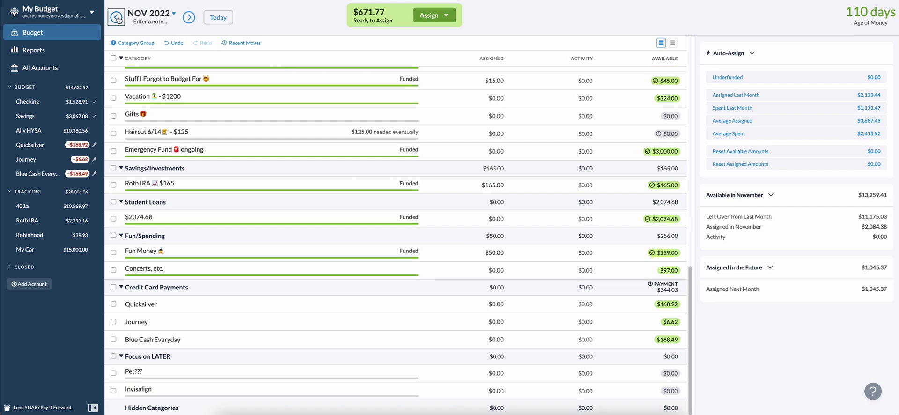
click(117, 19)
click(117, 18)
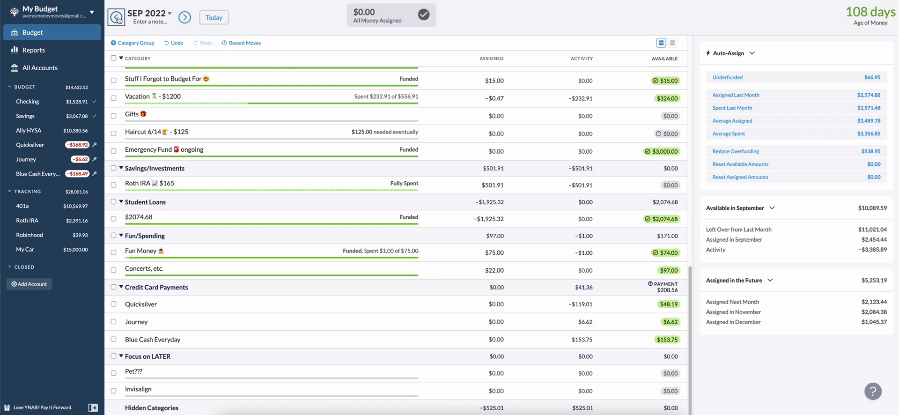
click(184, 17)
scroll(402, 138, up, 10)
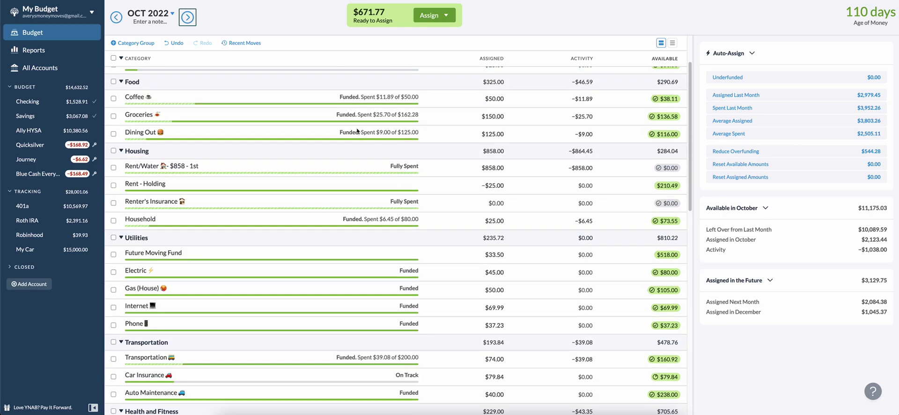
scroll(359, 130, up, 3)
click(496, 91)
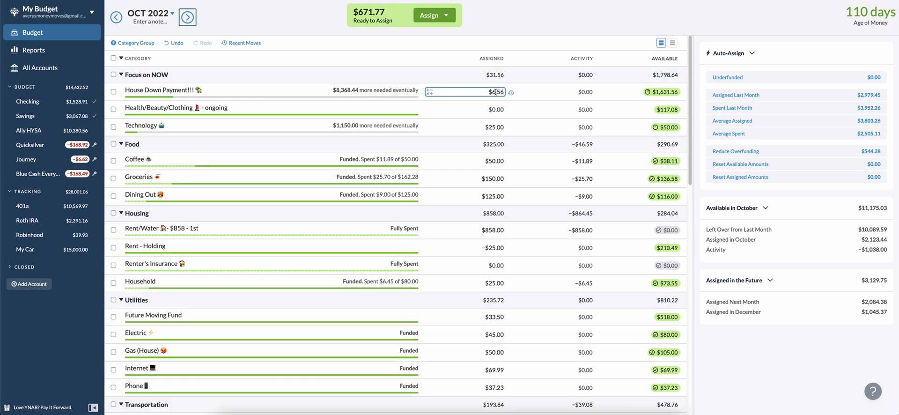
click(495, 92)
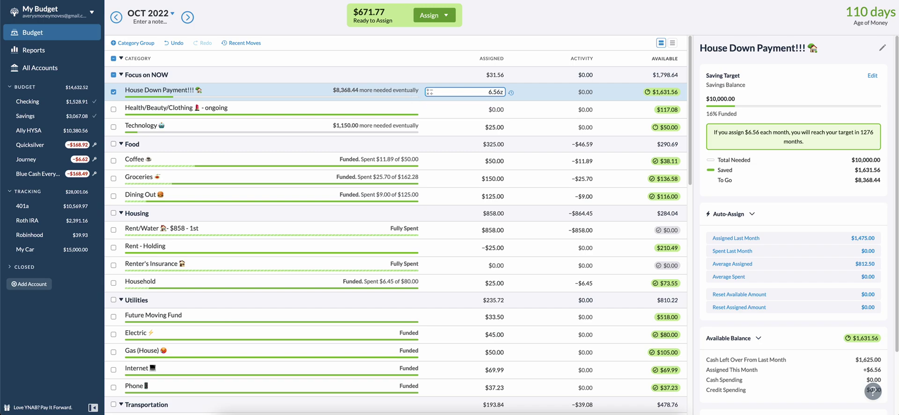
text(+125)
key(Return)
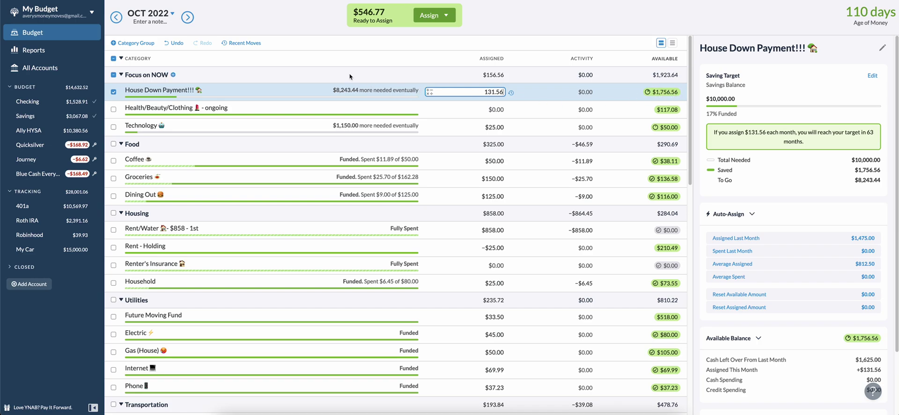
click(113, 61)
click(114, 59)
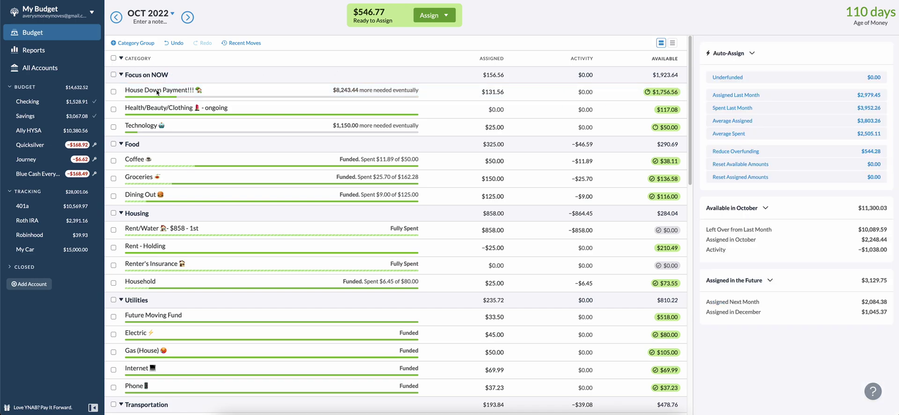
Assign $20 to the Gifts category for October 2022 and clear the category selection
scroll(201, 151, down, 15)
scroll(204, 183, down, 3)
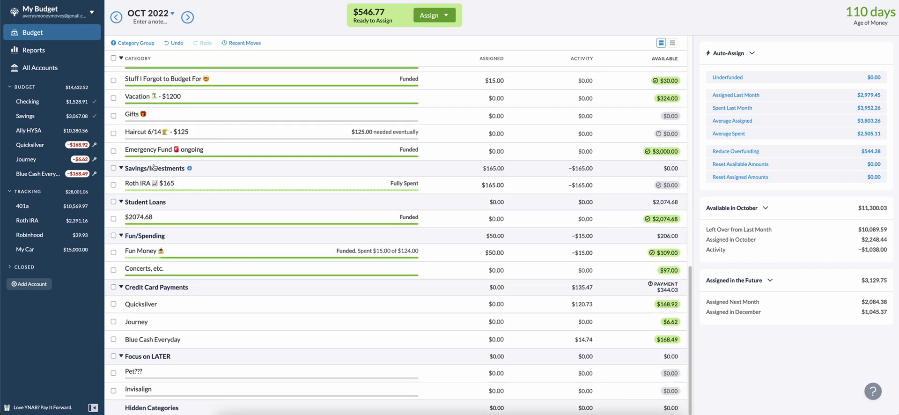
click(137, 117)
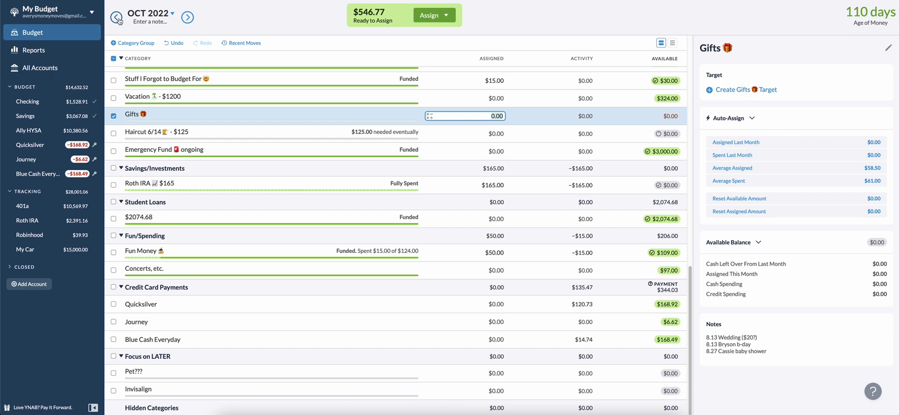
text(20)
key(Return)
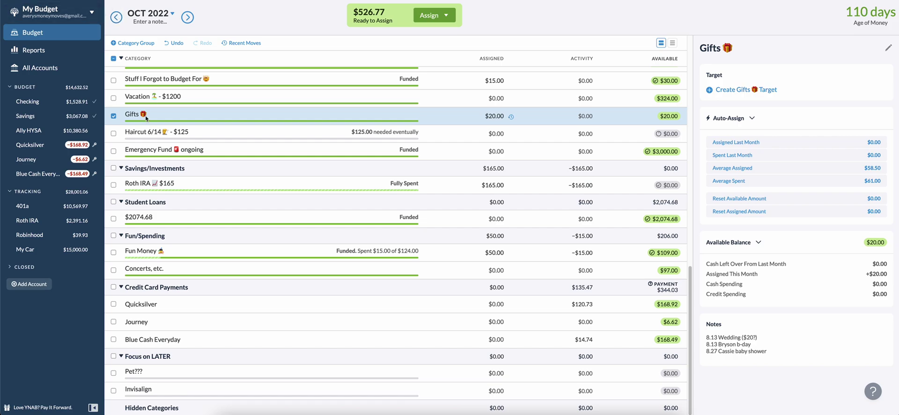
click(113, 115)
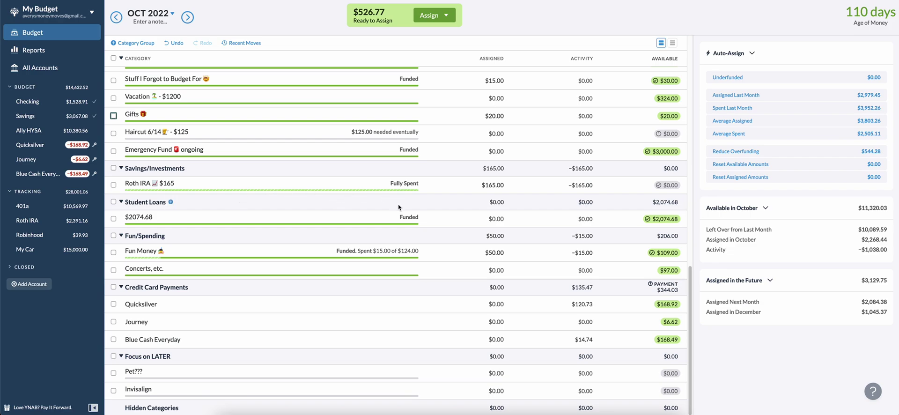
Assign $200 to the Health/Beauty/Clothing category in Focus on NOW for October 2022
scroll(404, 210, up, 6)
scroll(409, 218, up, 5)
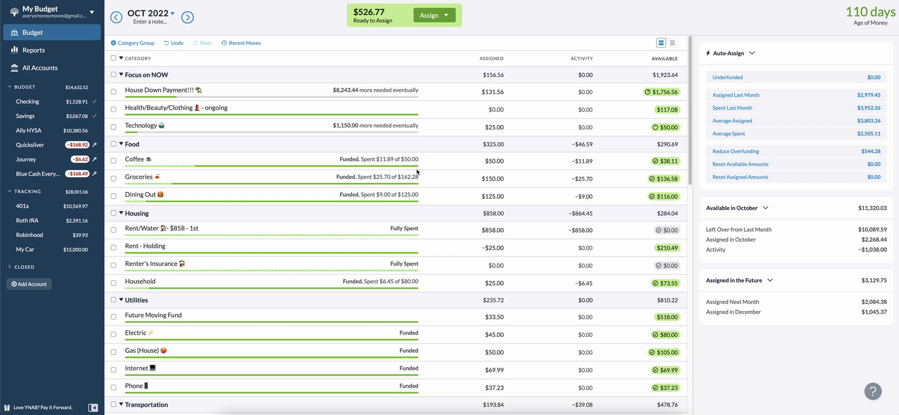
click(489, 111)
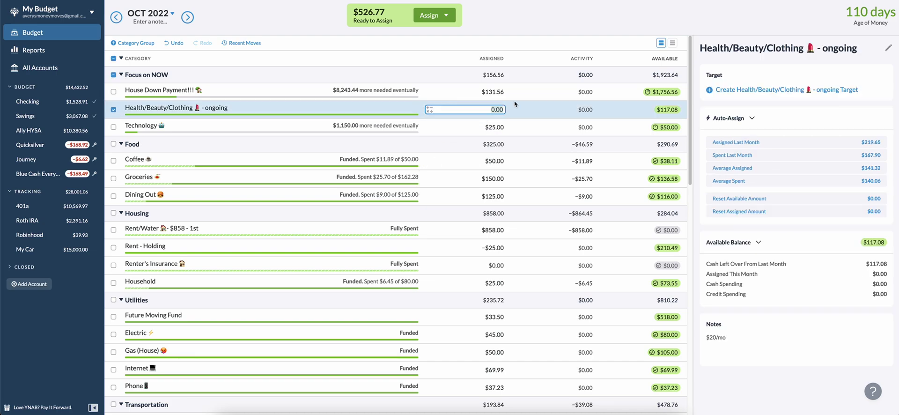
text(200)
key(Return)
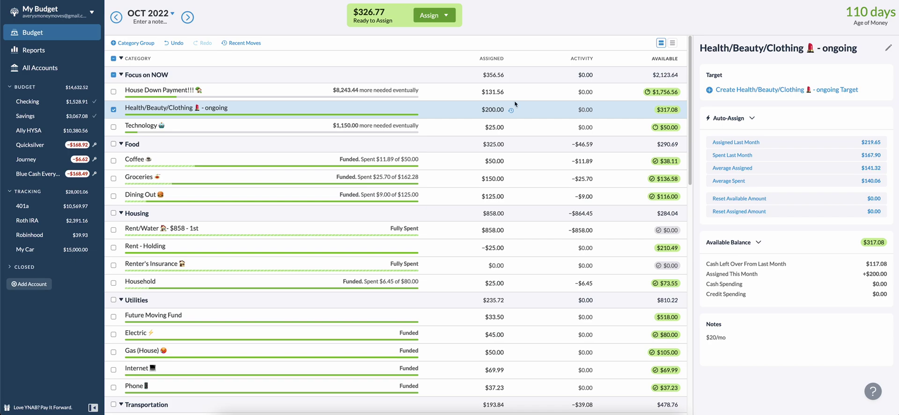
Add $50 to the amount assigned to the Technology category for October 2022
click(488, 128)
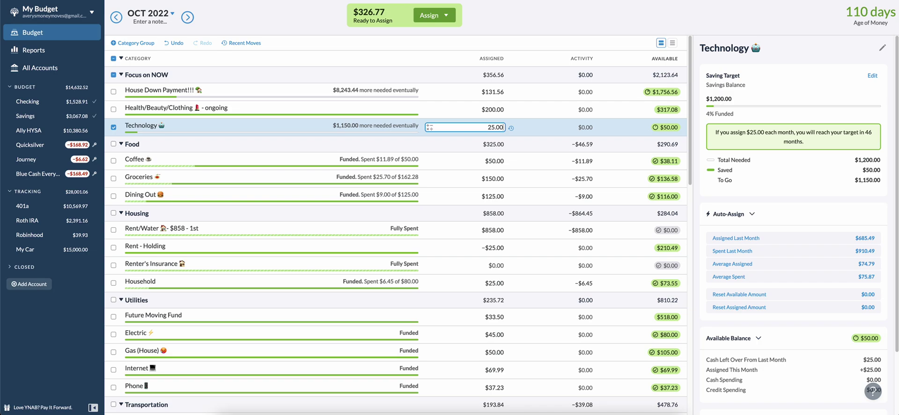
text(=)
key(Return)
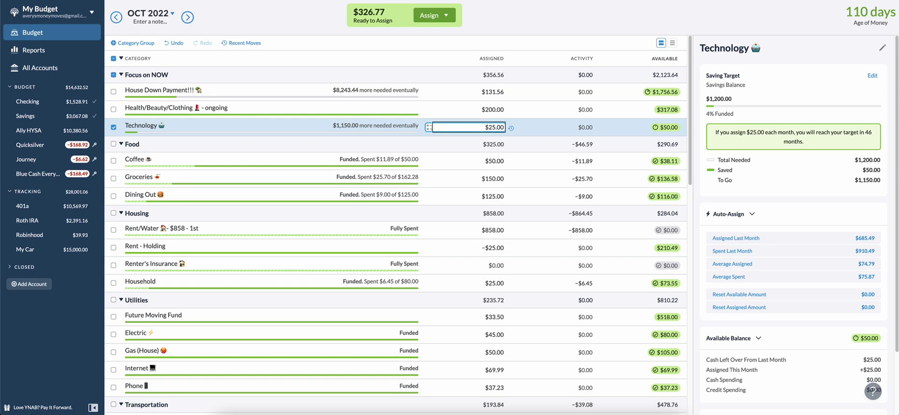
click(488, 125)
text(+)
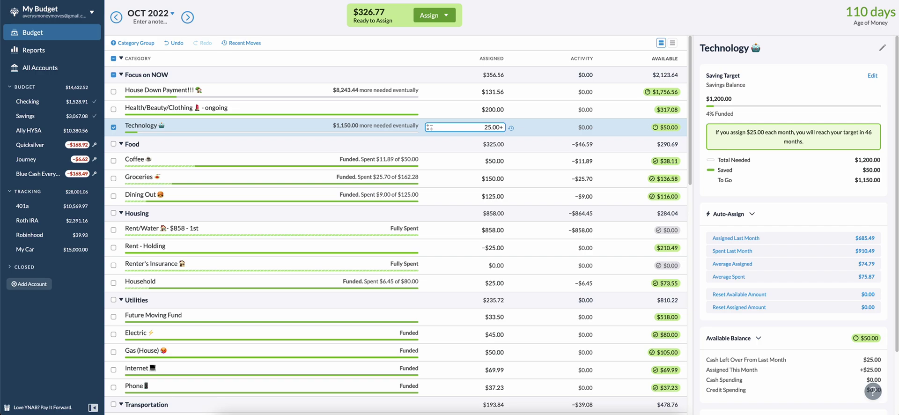
text(50)
key(Return)
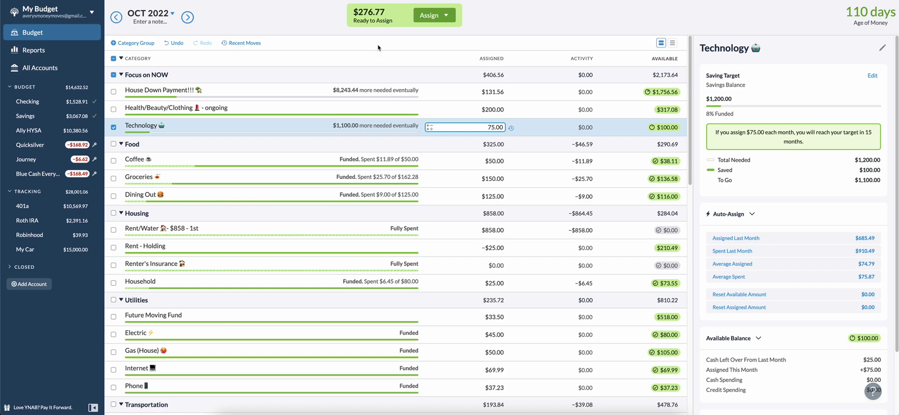
Add $50 to the amount assigned to Dining Out in the Food group for October 2022
click(497, 94)
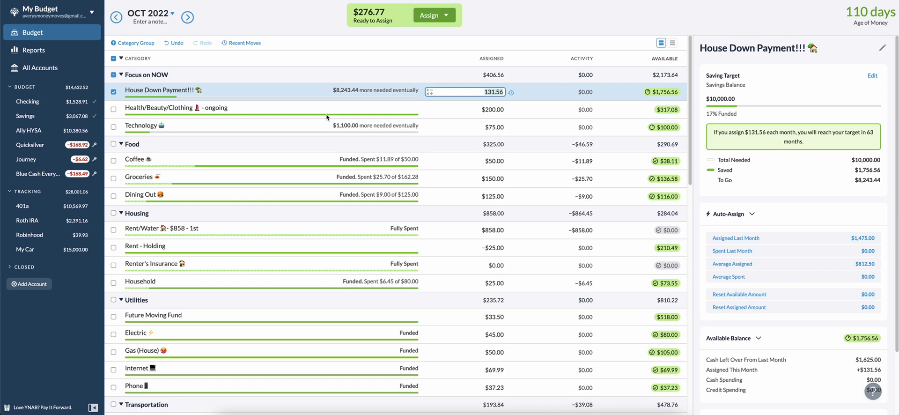
click(469, 180)
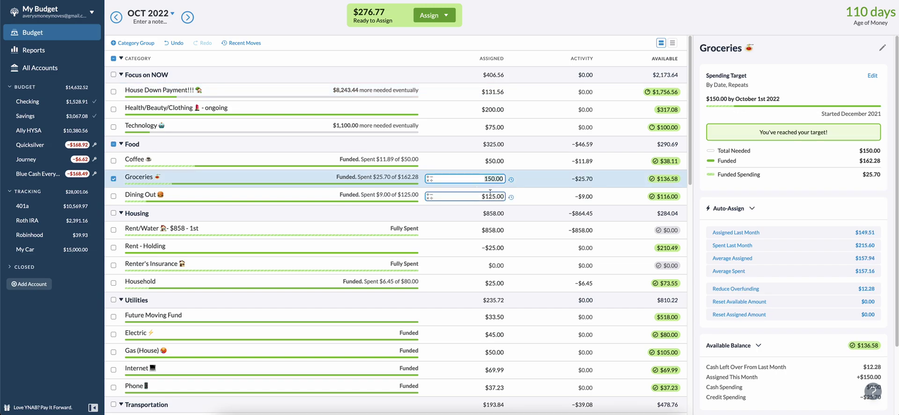
click(490, 195)
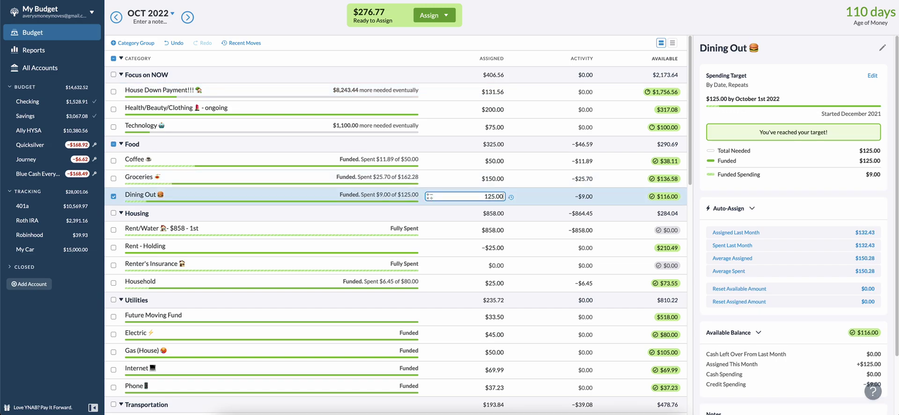
text(+50)
key(Return)
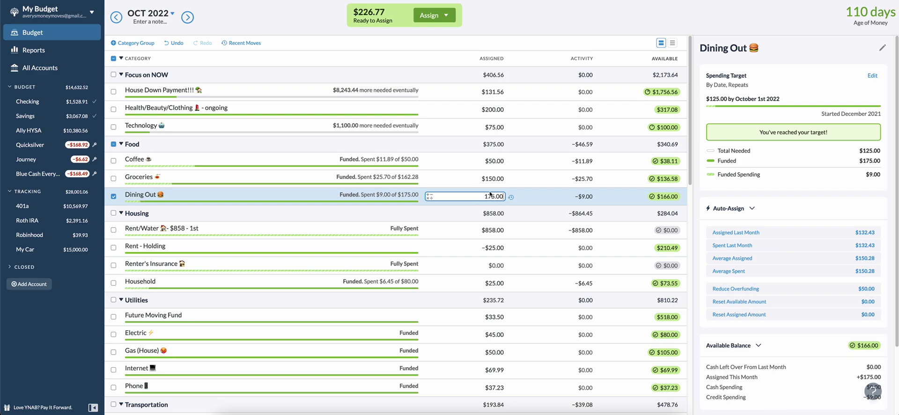
Add $26.77 to the amount assigned to the Roth IRA category for October 2022
scroll(445, 261, down, 10)
scroll(445, 261, down, 1)
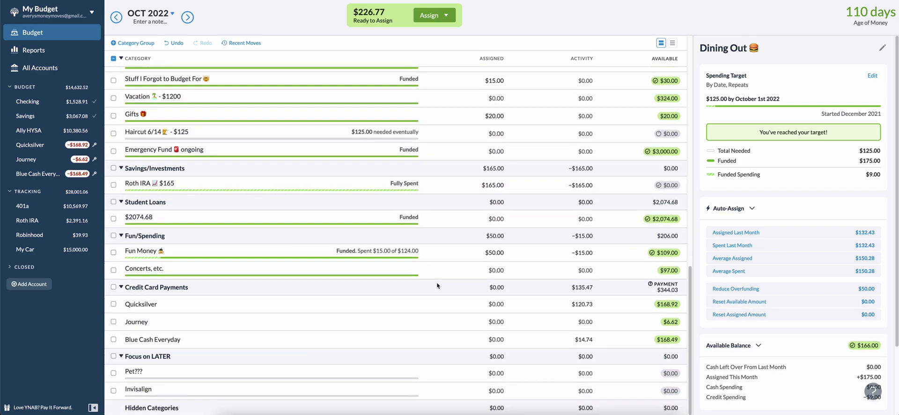
click(489, 271)
click(484, 186)
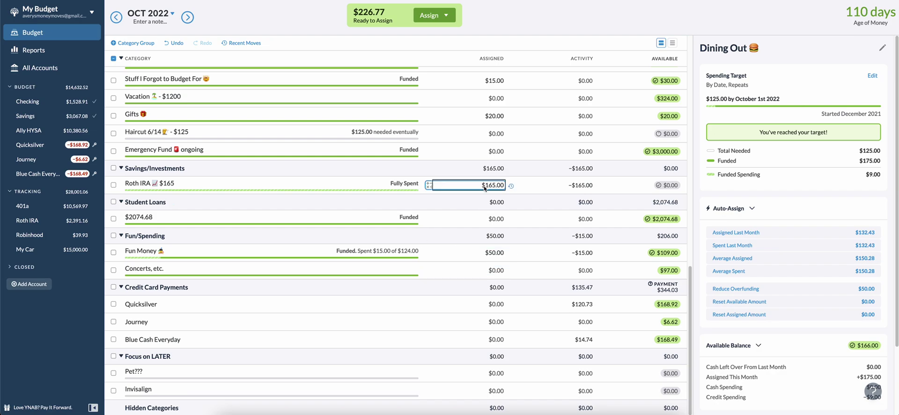
click(485, 186)
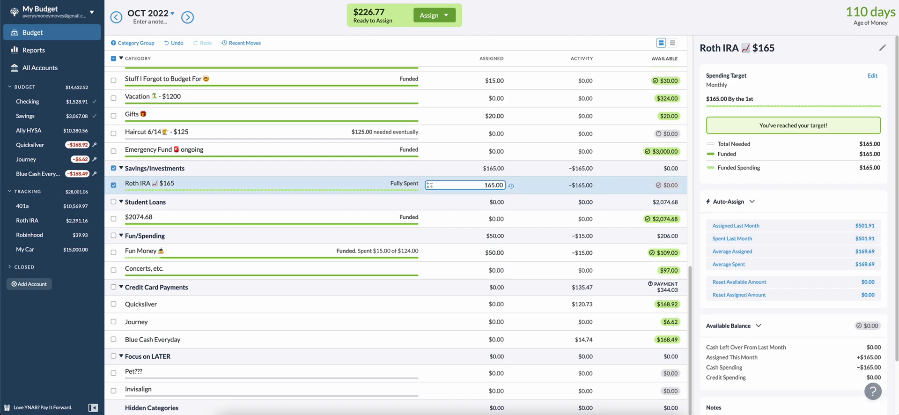
text(+26.77)
key(Return)
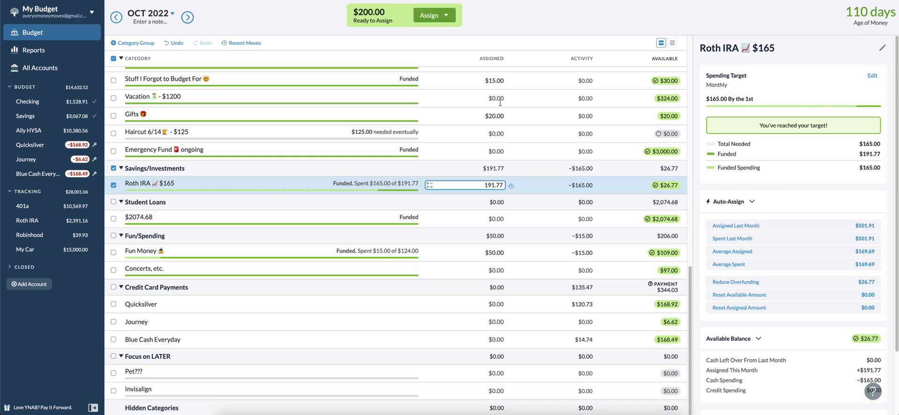
Assign $25 to the Haircut category in Sinking Funds for October 2022
click(496, 134)
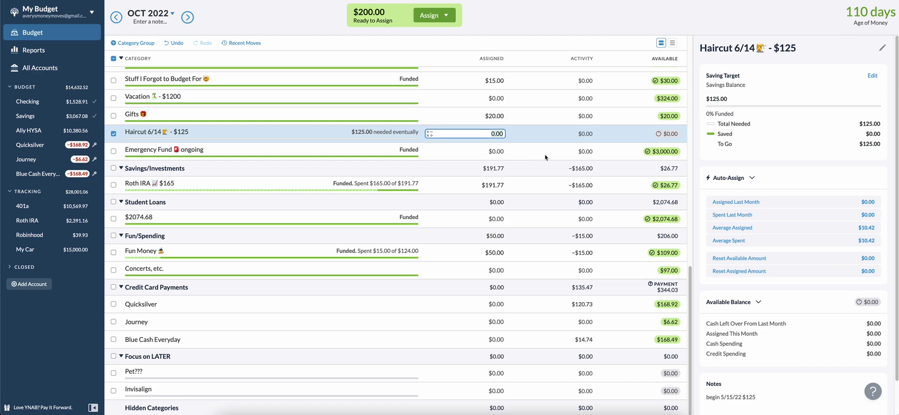
text(25)
key(Return)
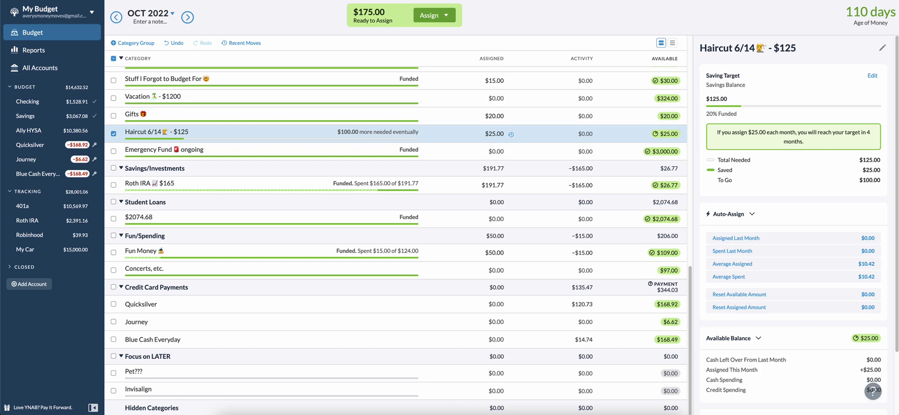
click(153, 135)
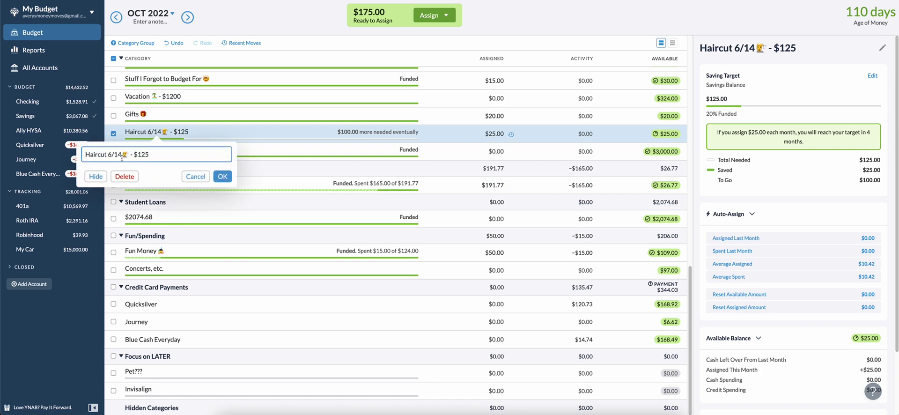
key(Escape)
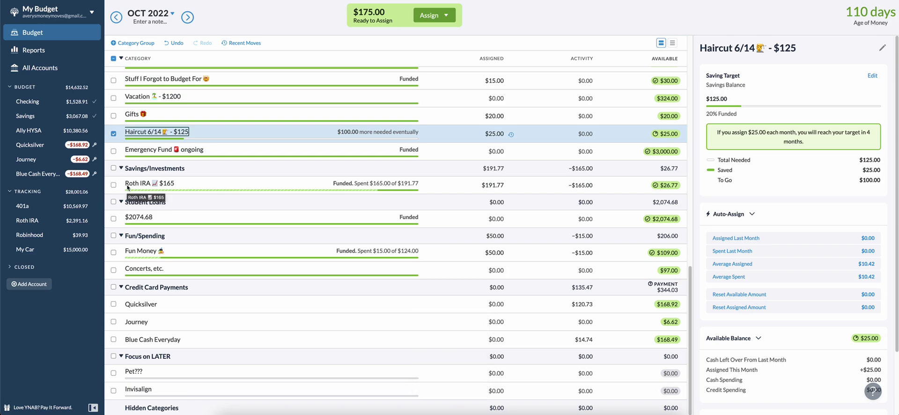
key(XF86MonBrightnessUp)
key(XF86MonBrightnessUp)
key(XF86MonBrightnessUp)
key(XF86MonBrightnessUp)
key(XF86MonBrightnessUp)
key(XF86MonBrightnessUp)
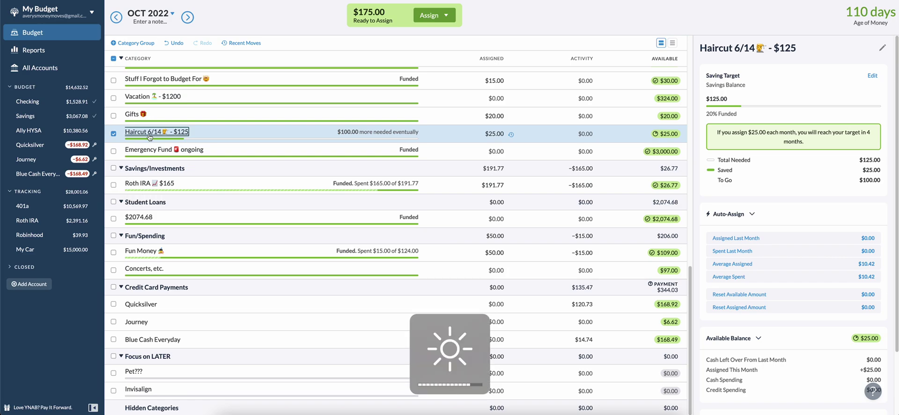
Rename the Haircut category so its date reads 12/?, keeping the emoji and the $125 amount in the name
click(150, 134)
click(121, 155)
key(BackSpace)
key(BackSpace)
key(BackSpace)
key(BackSpace)
text(12/)
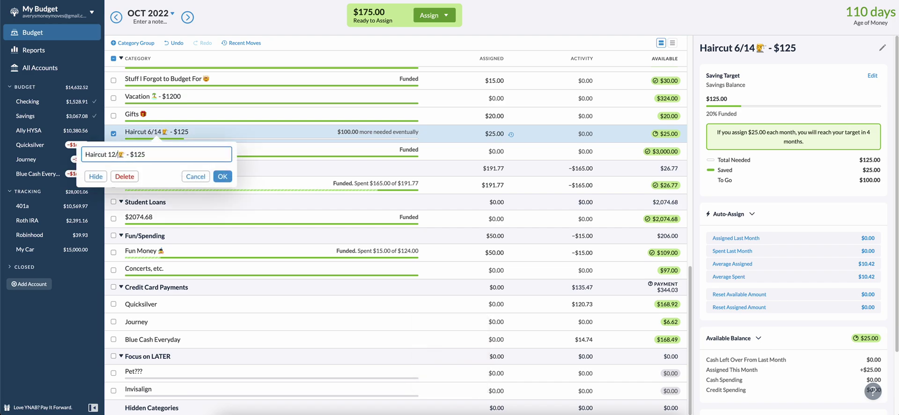
text(?)
key(Return)
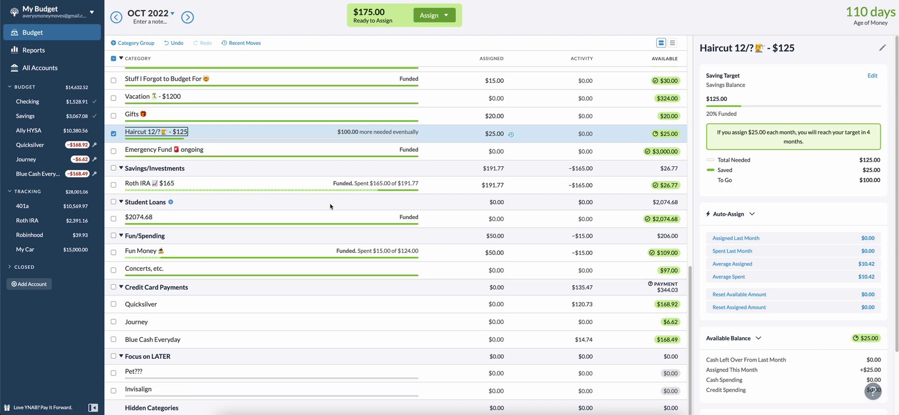
Add $75 to the amount assigned to House Down Payment for October 2022
scroll(330, 202, up, 5)
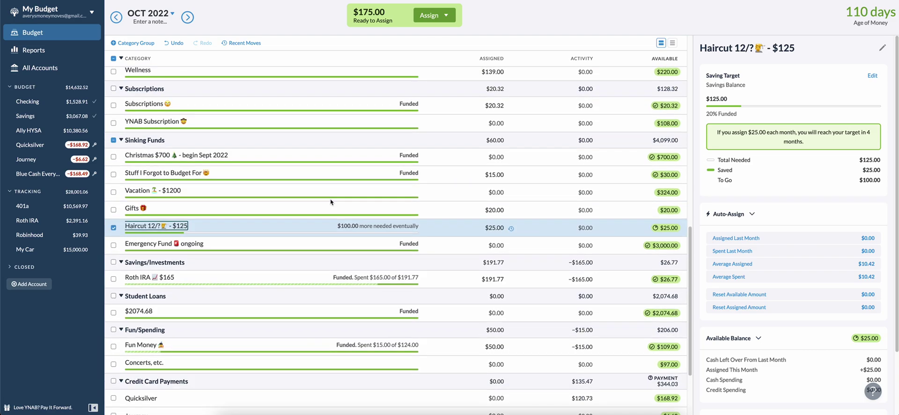
scroll(330, 200, up, 3)
scroll(330, 201, up, 1)
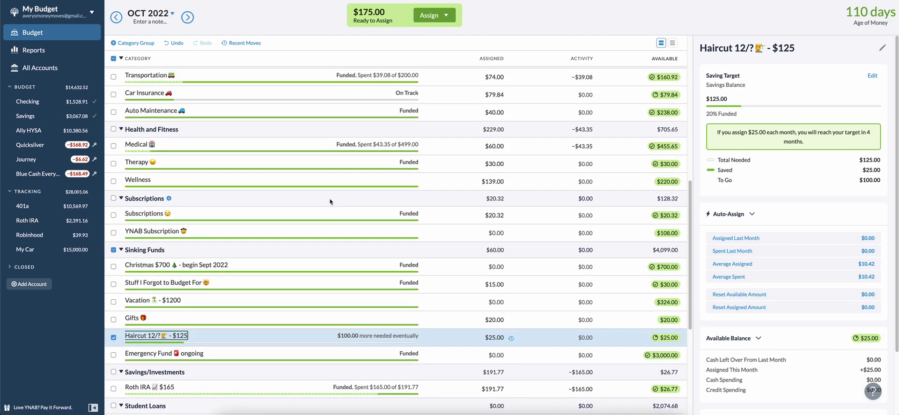
scroll(249, 150, up, 2)
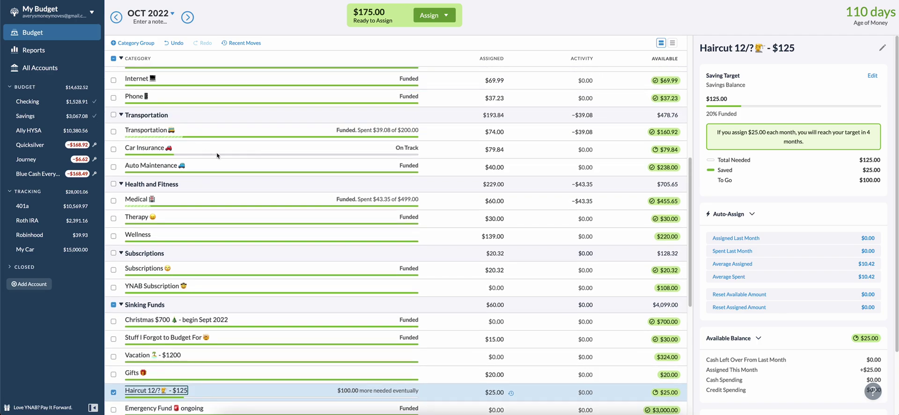
scroll(230, 164, up, 2)
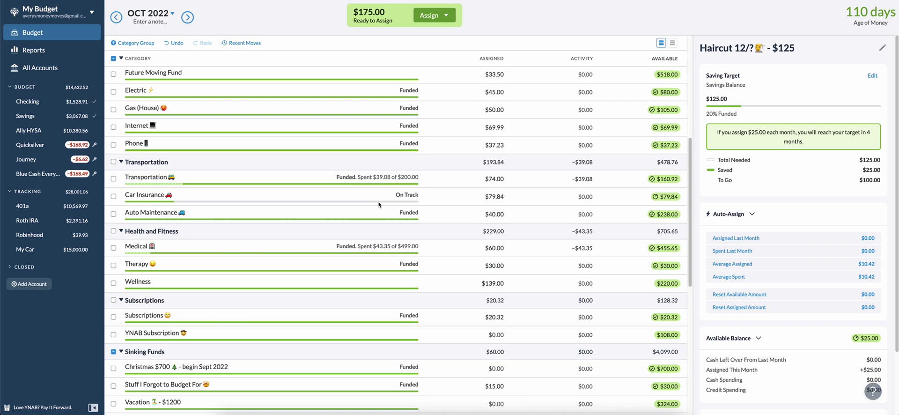
scroll(378, 214, down, 1)
scroll(389, 220, up, 10)
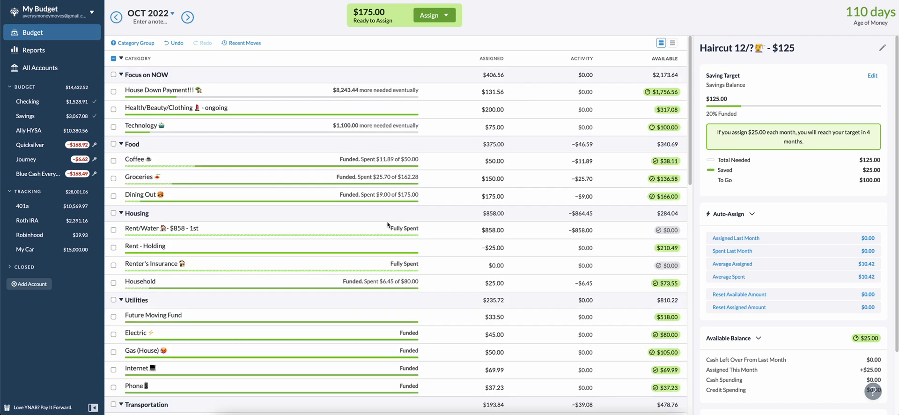
click(445, 195)
click(443, 187)
click(438, 189)
click(497, 91)
key(Right)
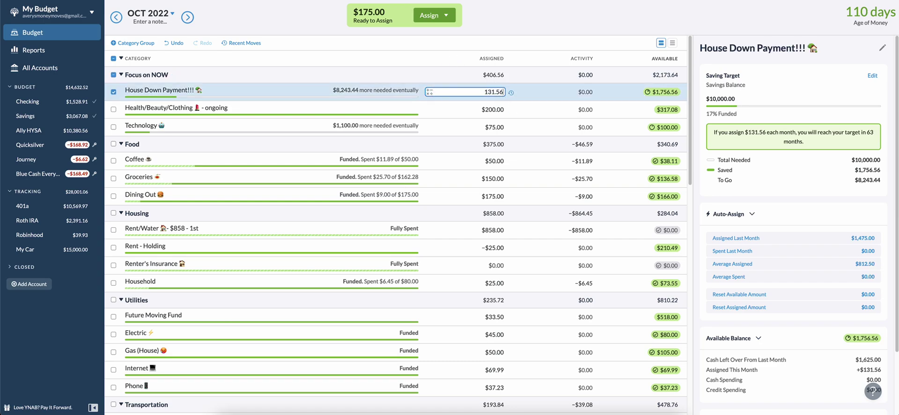
text(+75)
key(Return)
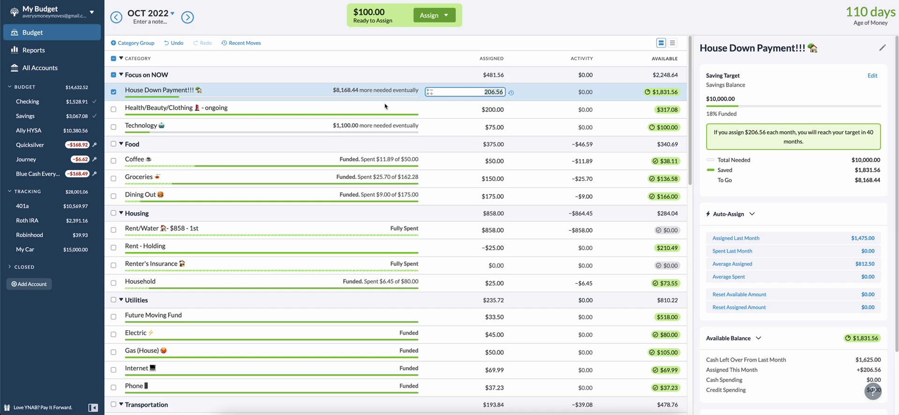
Add another $18.44 to the amount assigned to House Down Payment for October 2022
click(498, 91)
text(s=)
key(BackSpace)
text(+18.44)
key(Return)
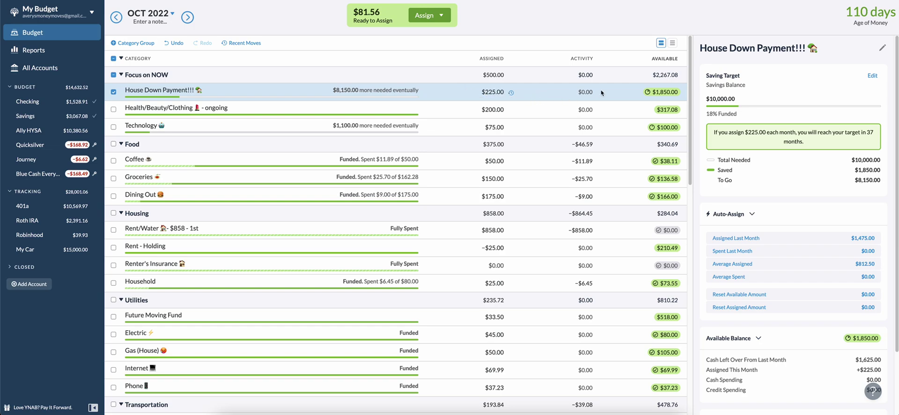
Add $31.56 to the amount assigned to Roth IRA in Savings/Investments for October 2022
click(483, 111)
scroll(402, 117, down, 10)
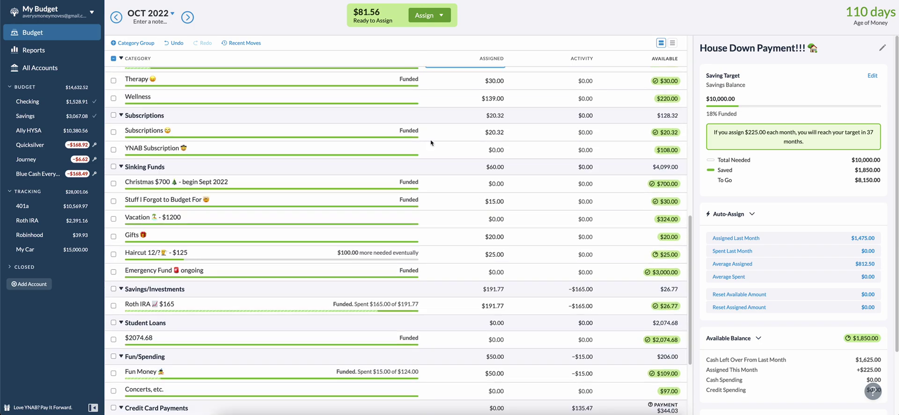
click(482, 185)
click(482, 187)
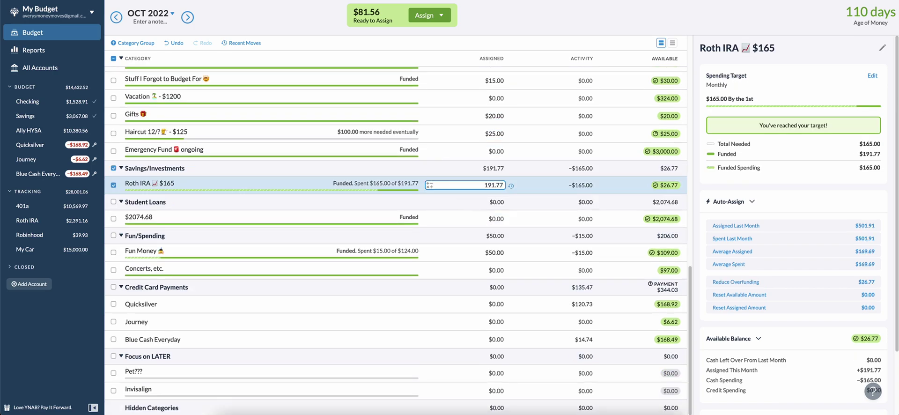
text(+31.56)
key(Return)
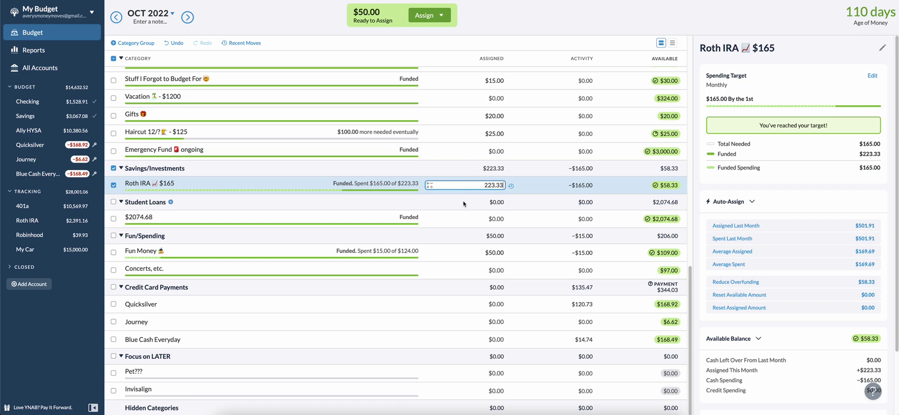
Examine the October 2022 categories and their assigned amounts for a place to put the remaining Ready to Assign money
scroll(466, 195, up, 10)
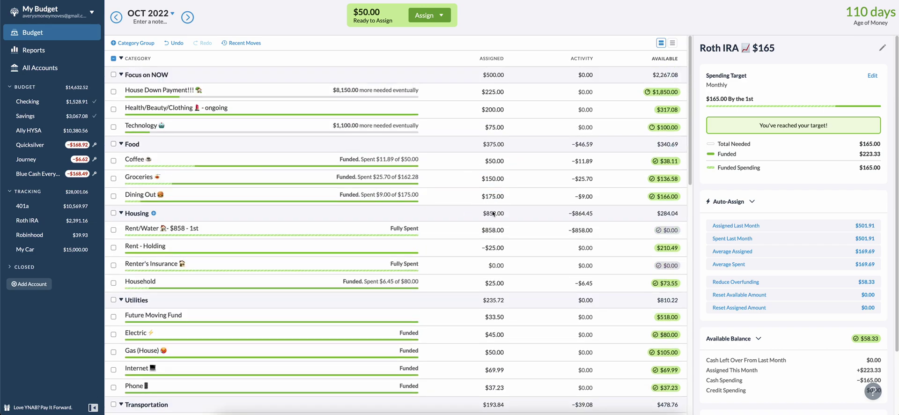
scroll(491, 213, down, 1)
scroll(490, 214, down, 5)
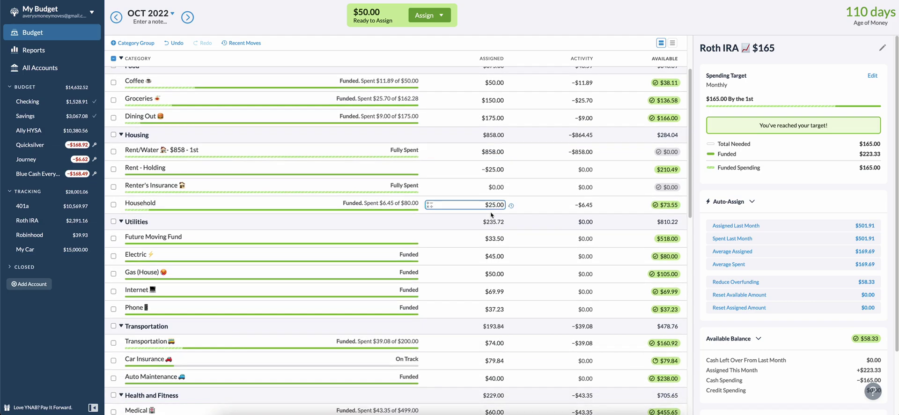
scroll(490, 212, down, 5)
scroll(489, 214, up, 10)
scroll(488, 210, up, 1)
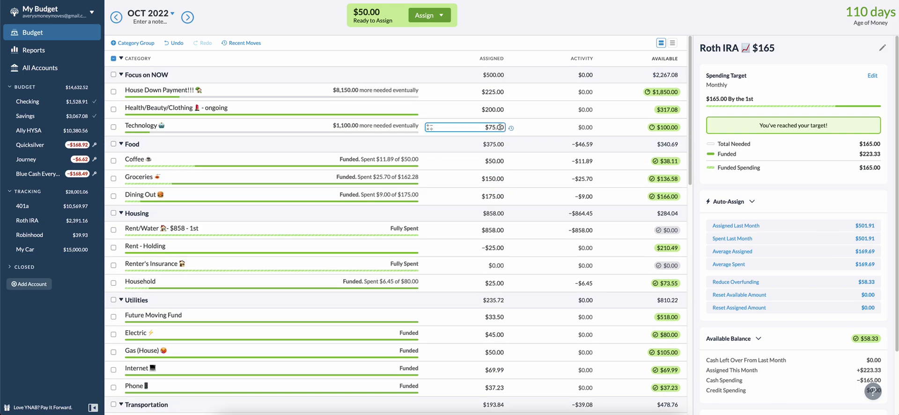
scroll(499, 194, down, 7)
scroll(499, 191, down, 6)
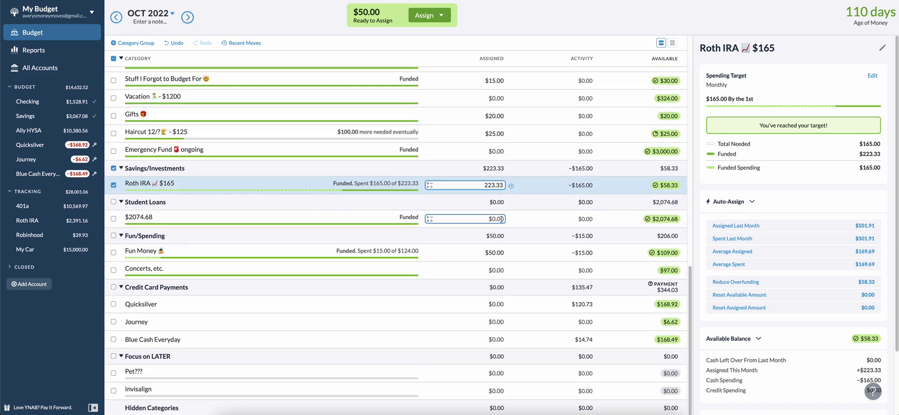
Assign $5 to the Concerts, etc. category in Fun/Spending for October 2022
click(452, 257)
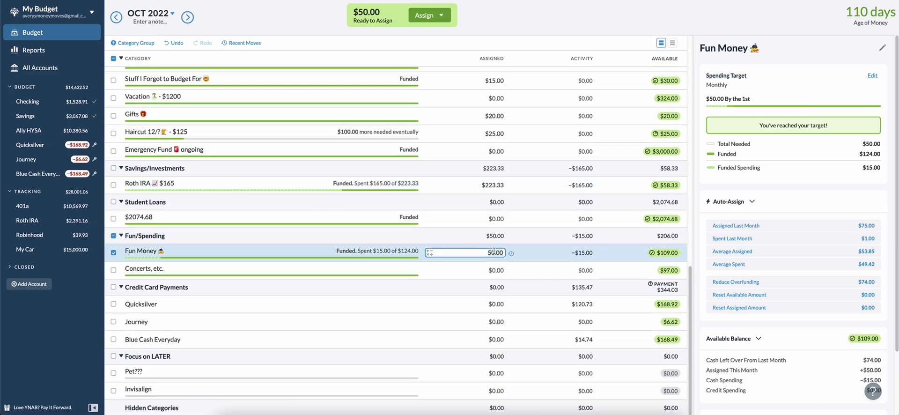
click(494, 267)
text(5)
key(Return)
Change the October 2022 amount assigned to Concerts, etc. to $4
click(502, 271)
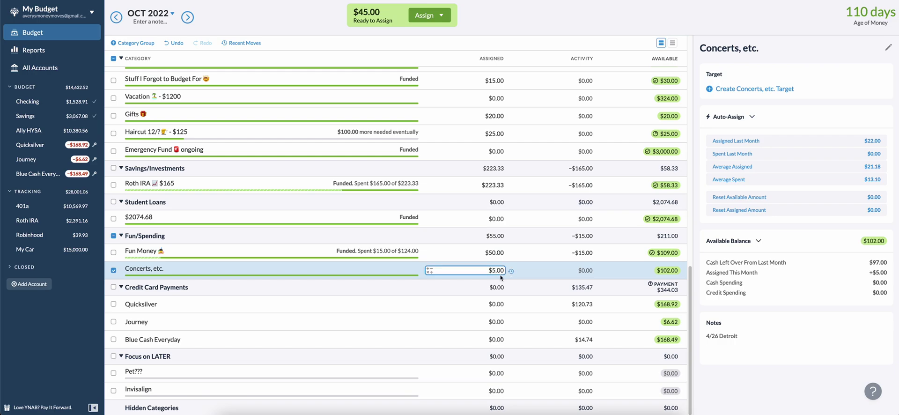
key(BackSpace)
key(BackSpace)
key(BackSpace)
key(BackSpace)
text(4)
key(Return)
Set the October 2022 amount assigned to Concerts, etc. in Fun/Spending to $3
click(500, 272)
text(3)
key(Return)
Add $47 to the amount assigned to Fun Money in Fun/Spending for October 2022
click(495, 254)
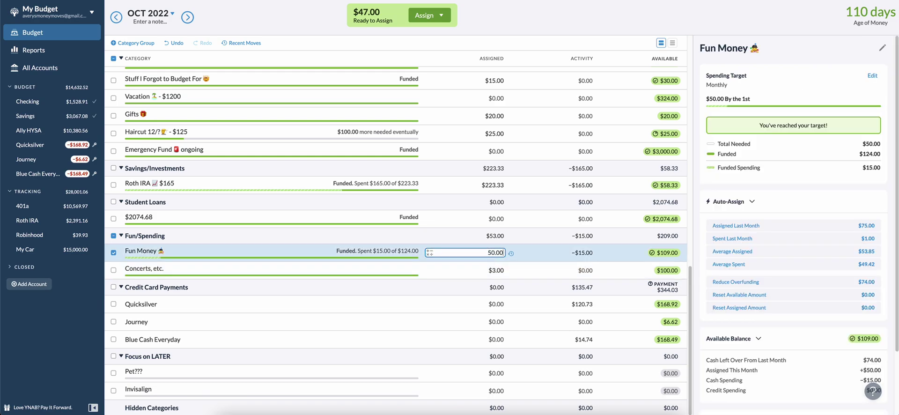
text(+47)
key(Return)
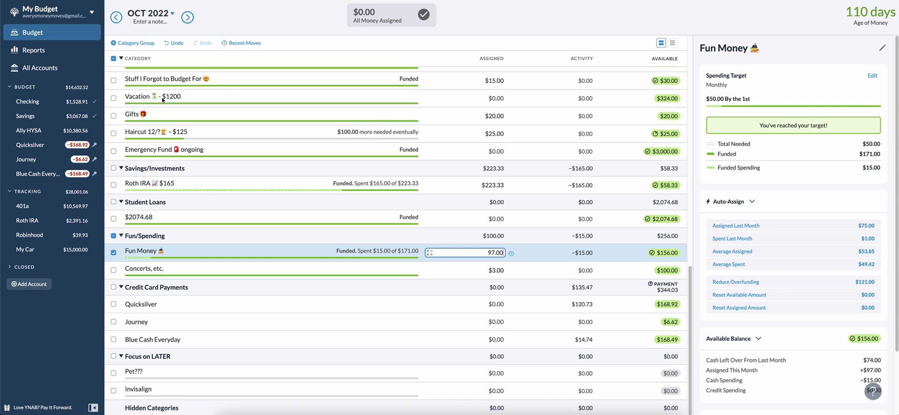
Clear the category selection and review the October 2022 assignments from Focus on NOW down to Fun/Spending
click(114, 59)
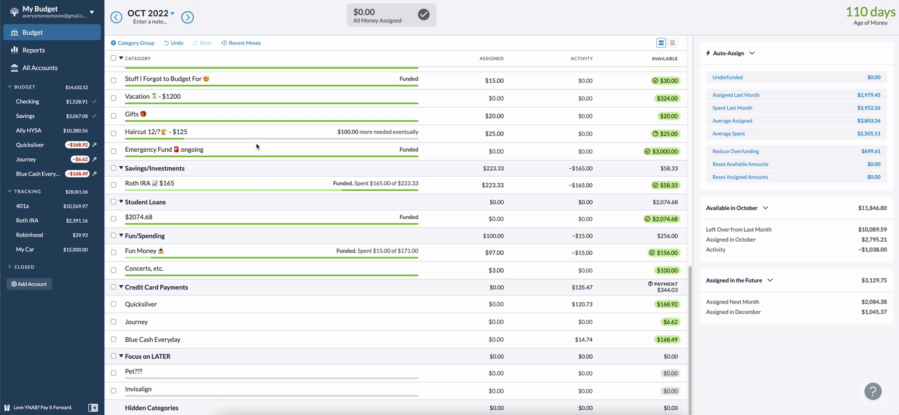
scroll(253, 150, up, 10)
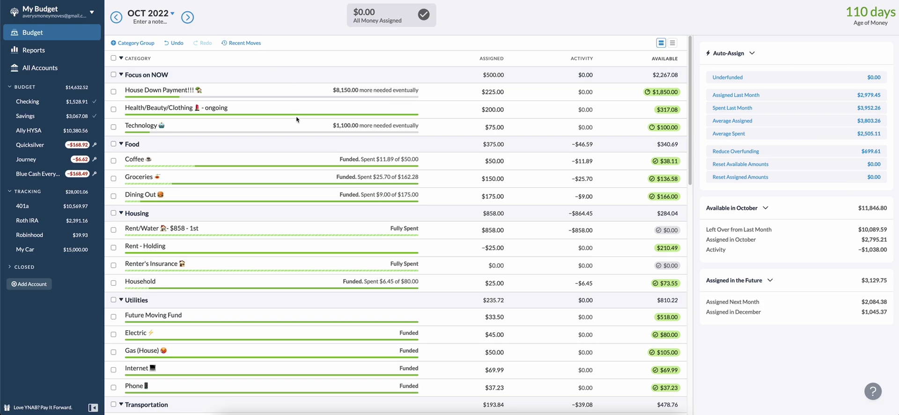
scroll(288, 127, down, 5)
scroll(288, 126, down, 3)
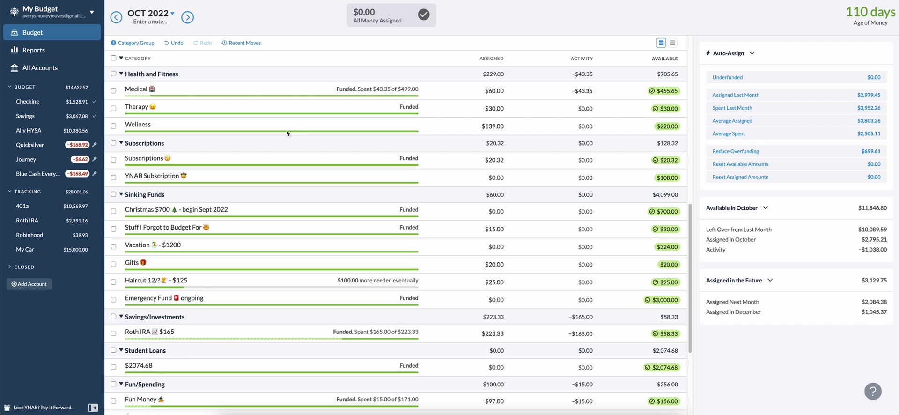